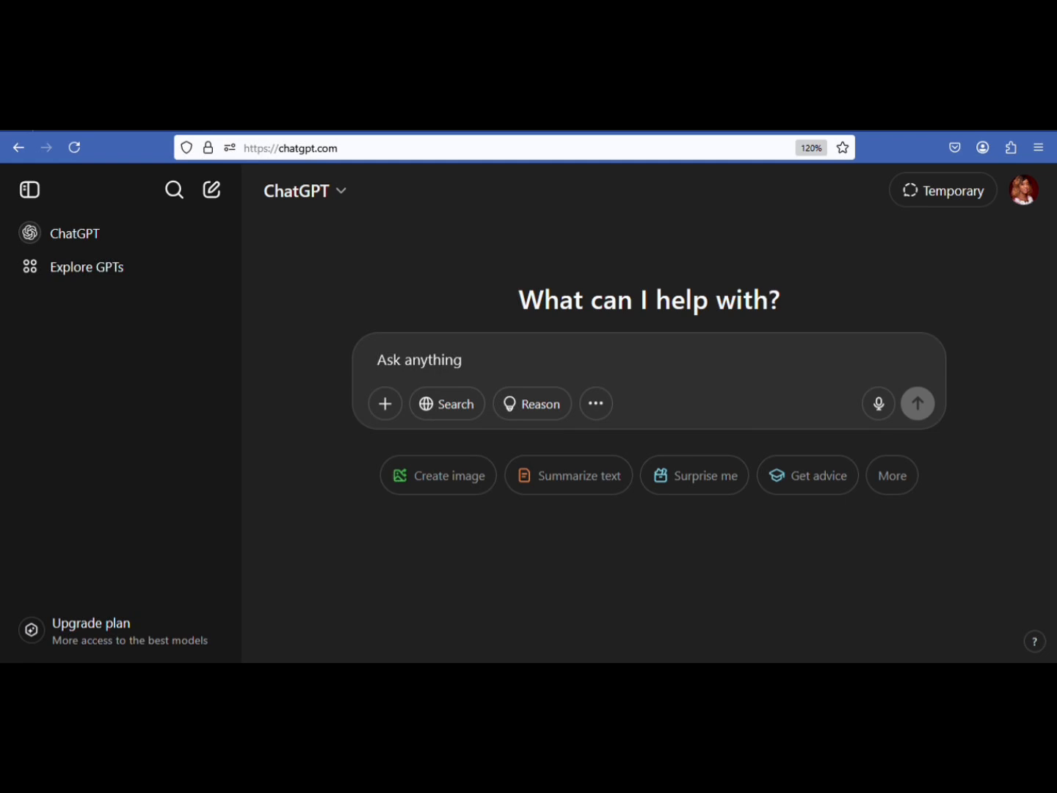
# Submit a prompt with the selfie attached, requesting a stylized 3D Pixar-style character with a not chubby face and unchanged eye angle and background
pyautogui.write('Using the reference photos of me, create a stylized 3D Pixar-style character based on my likeness. The character should feature exaggerated yet charming facial features — pretty "not too fat" face and not chubby — in the playful, heartwarming style of Pixar animation. Leave the eyes angle as it is facing and the background the same"')
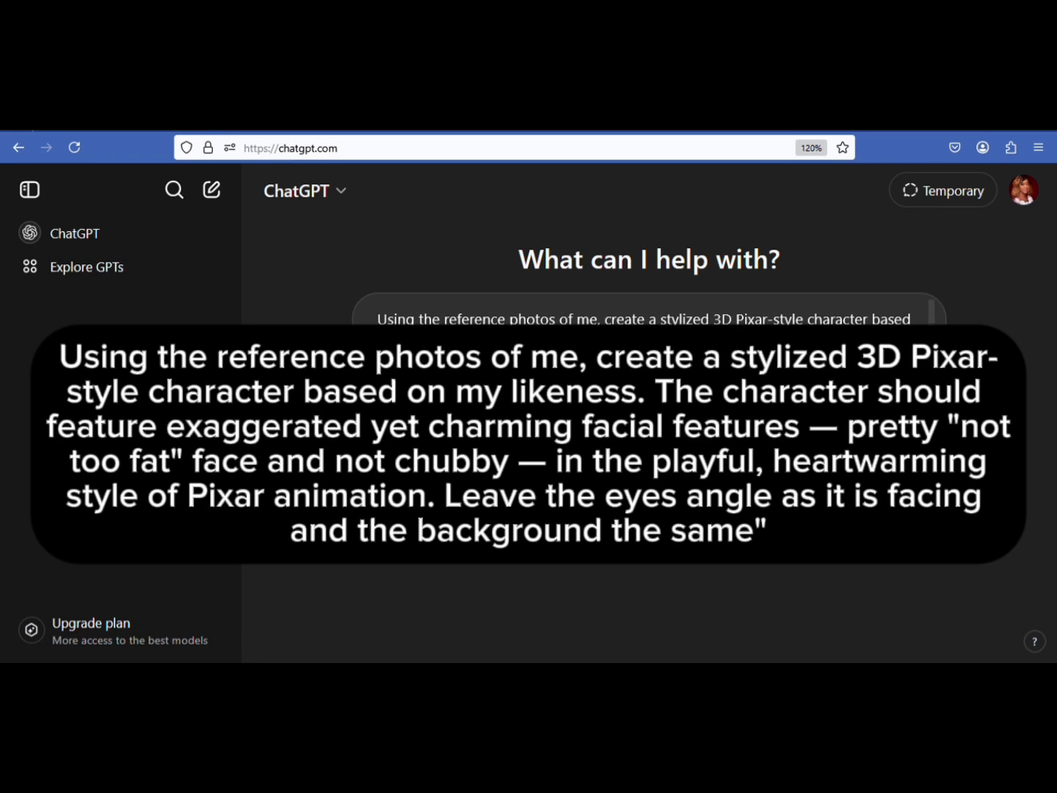
pyautogui.click(377, 450)
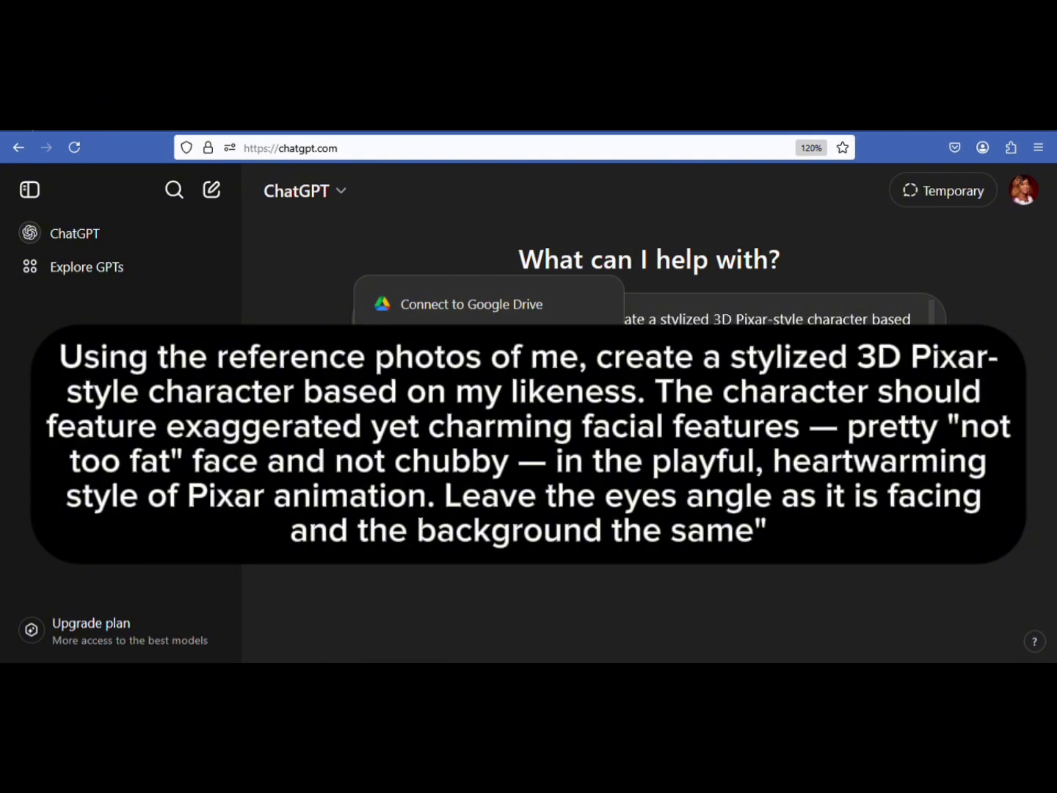
pyautogui.click(457, 408)
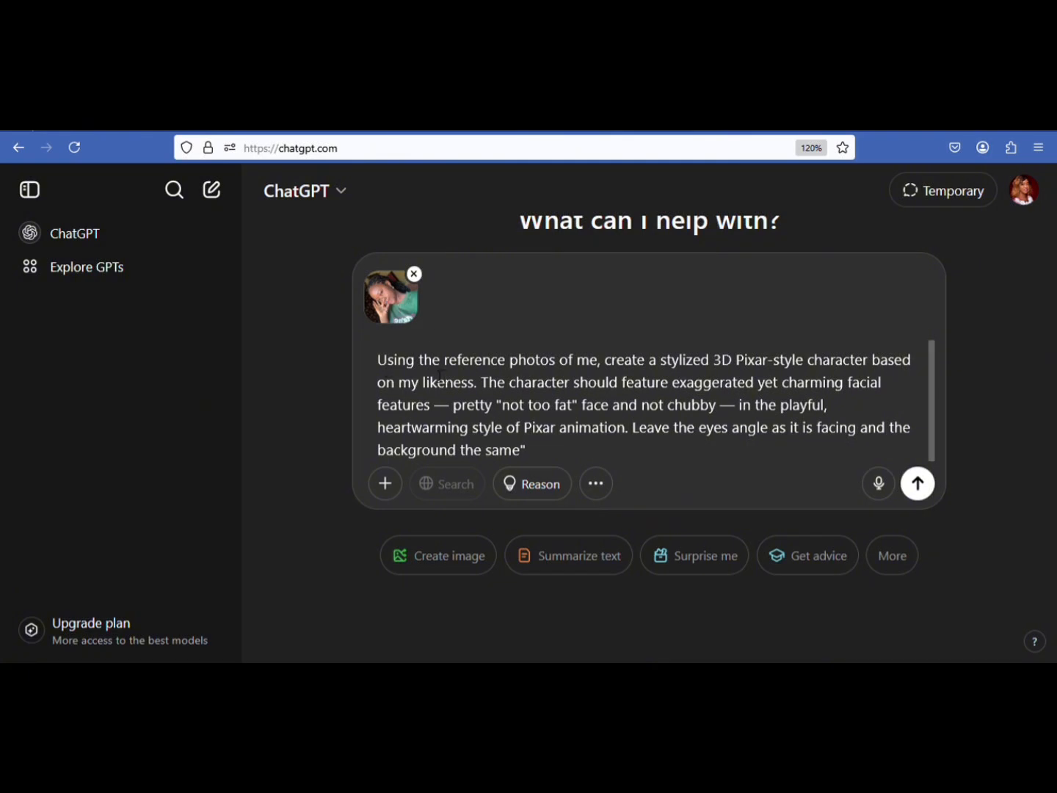
pyautogui.moveTo(377, 361); pyautogui.dragTo(677, 453)
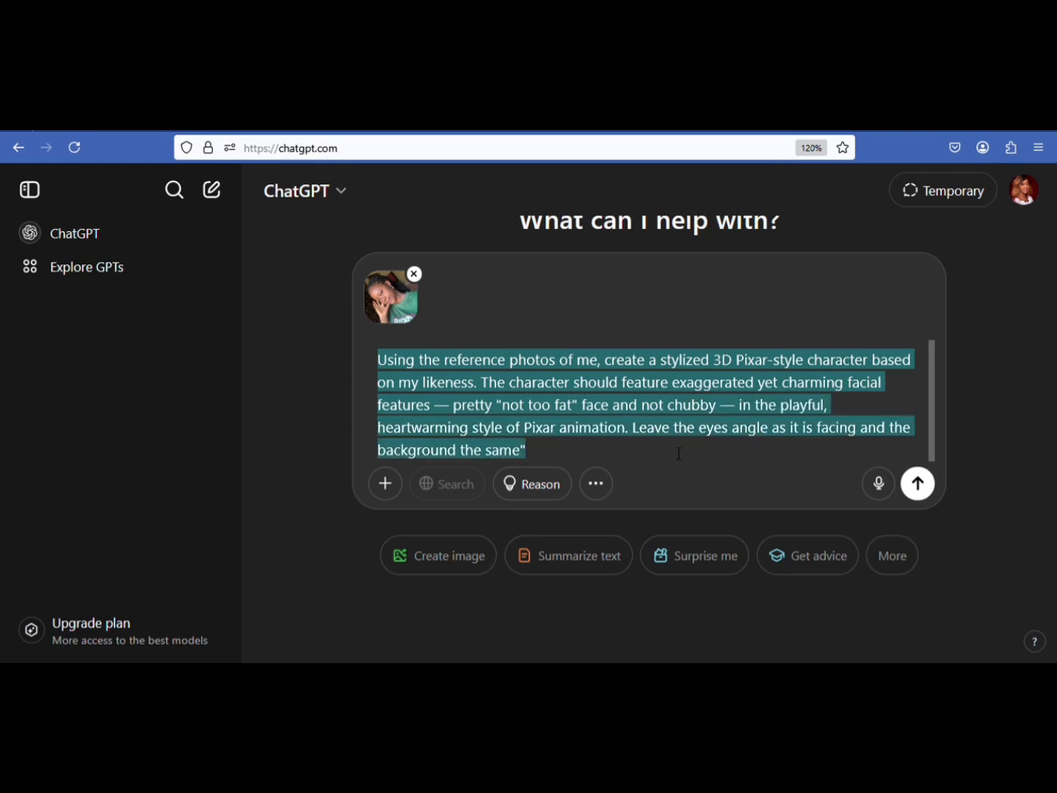
pyautogui.click(333, 541)
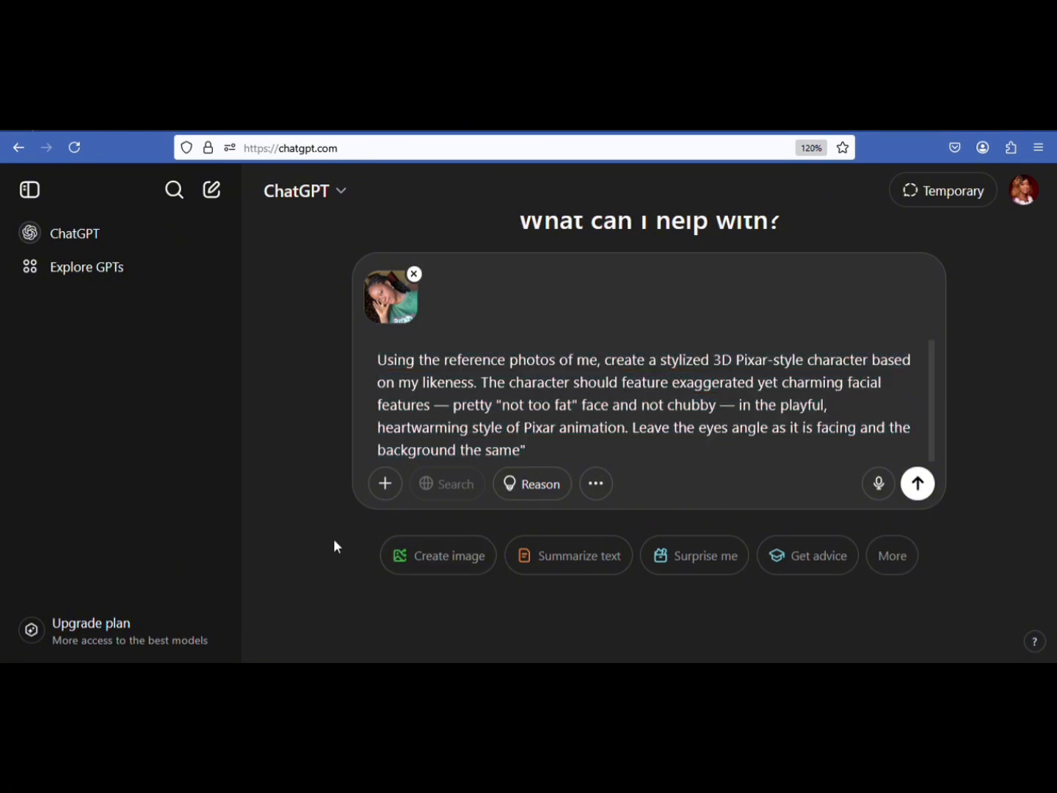
pyautogui.click(918, 484)
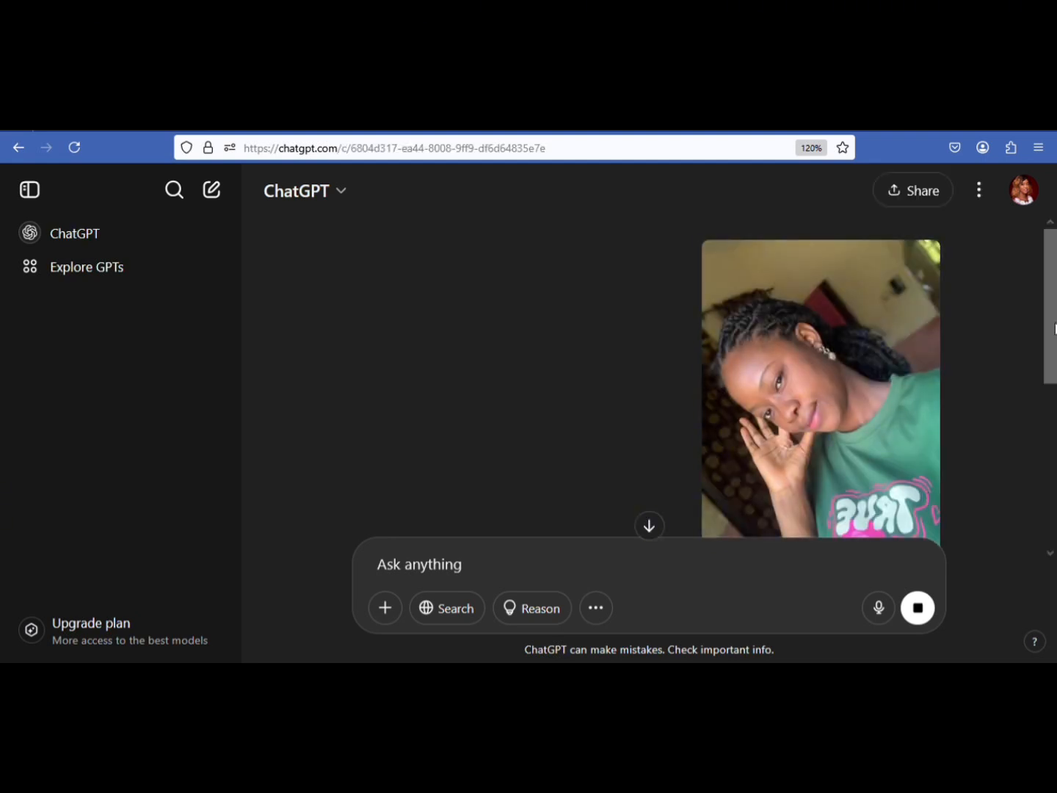
# Examine the generated Pixar-style character image enlarged, and compare it with the original reference photo in the chat
pyautogui.moveTo(1051, 302); pyautogui.dragTo(1049, 432)
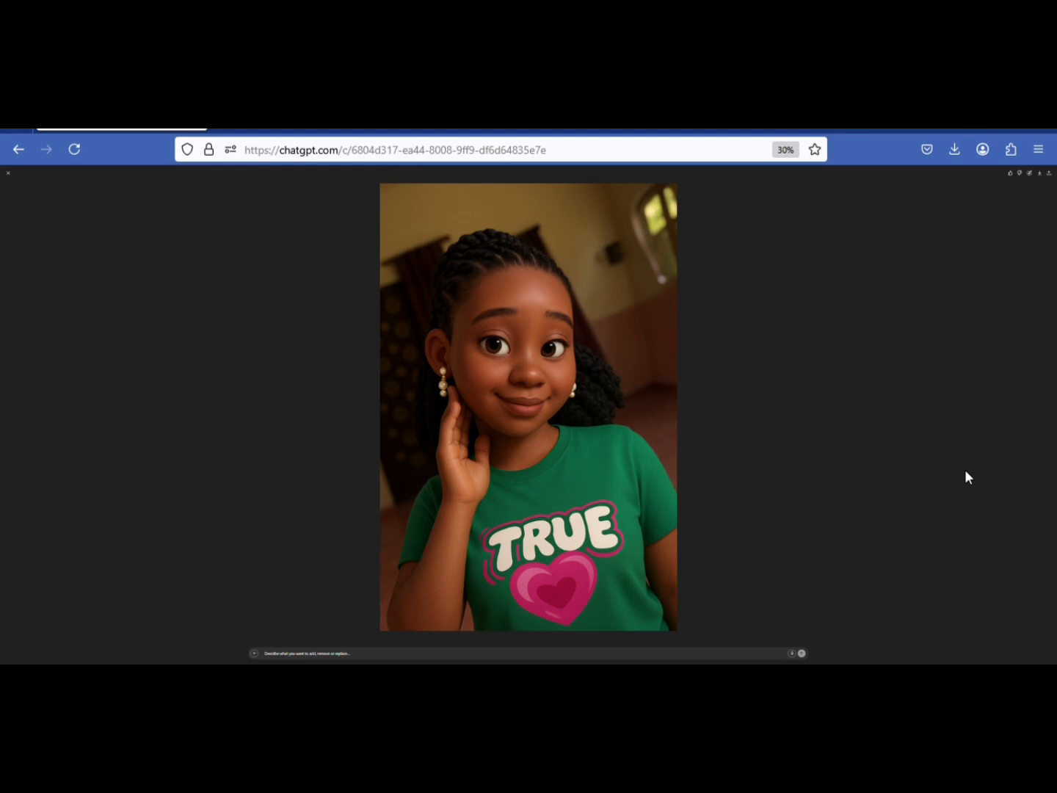
pyautogui.hotkey('ctrl', '+')
pyautogui.hotkey('ctrl', '+')
pyautogui.hotkey('ctrl', '+')
pyautogui.hotkey('ctrl', '+')
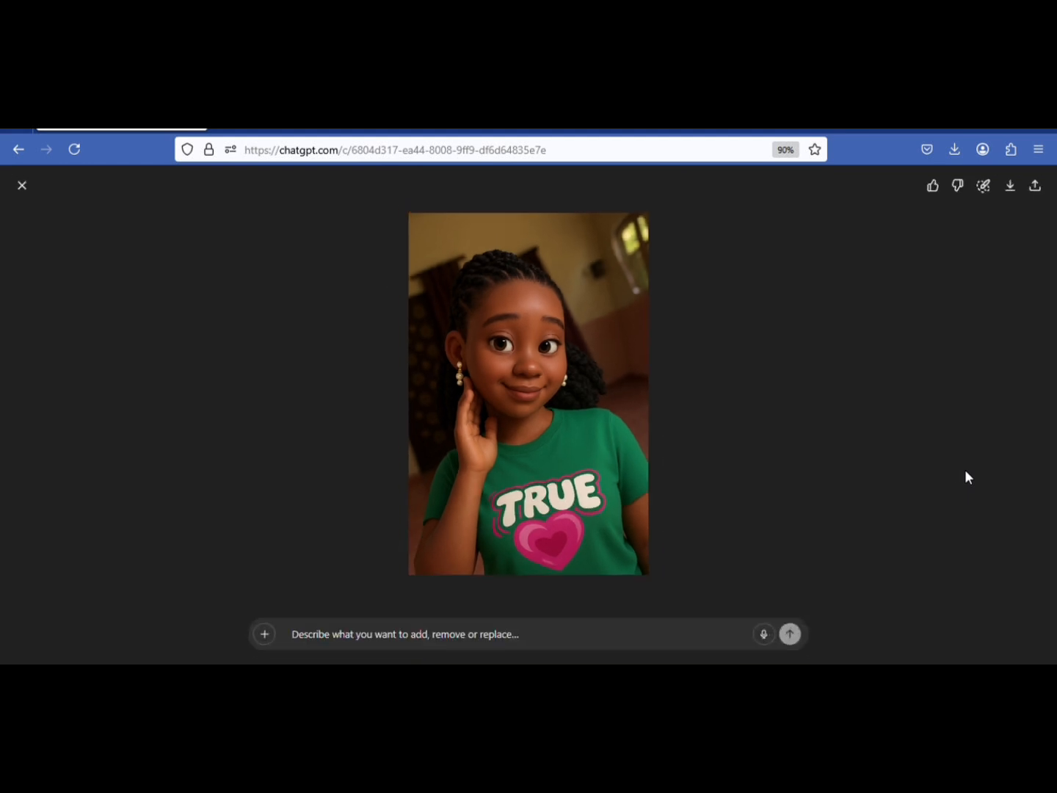
pyautogui.hotkey('ctrl', '+')
pyautogui.hotkey('ctrl', '+')
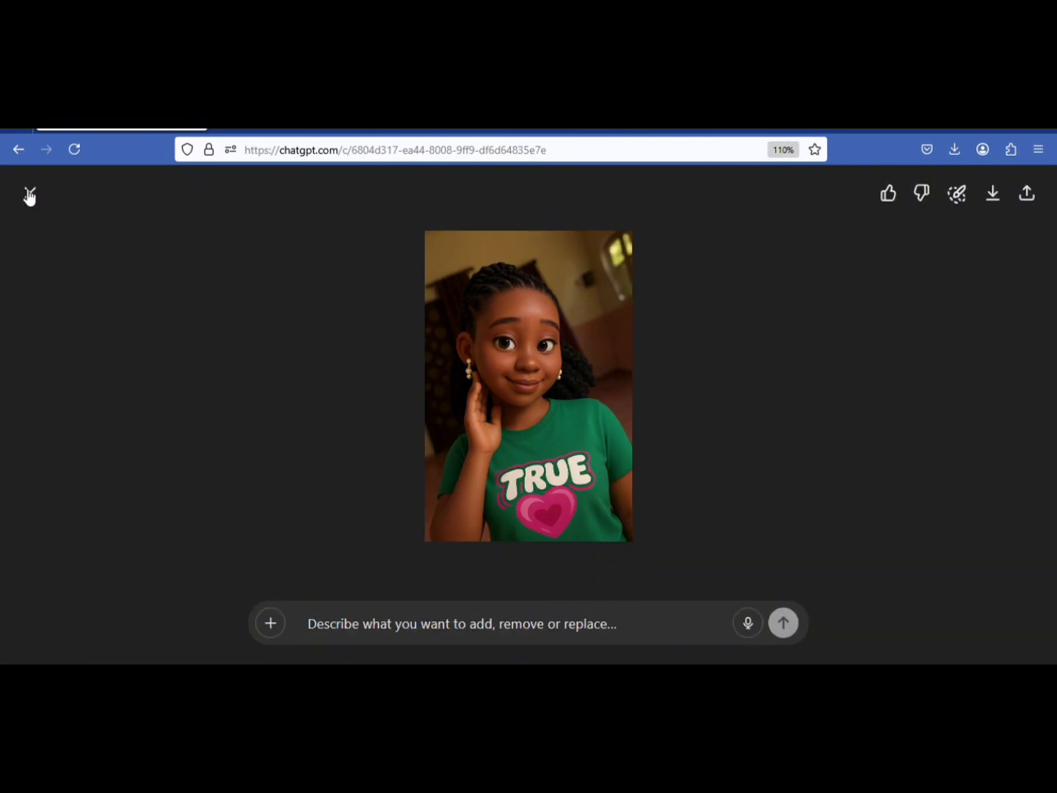
pyautogui.click(29, 195)
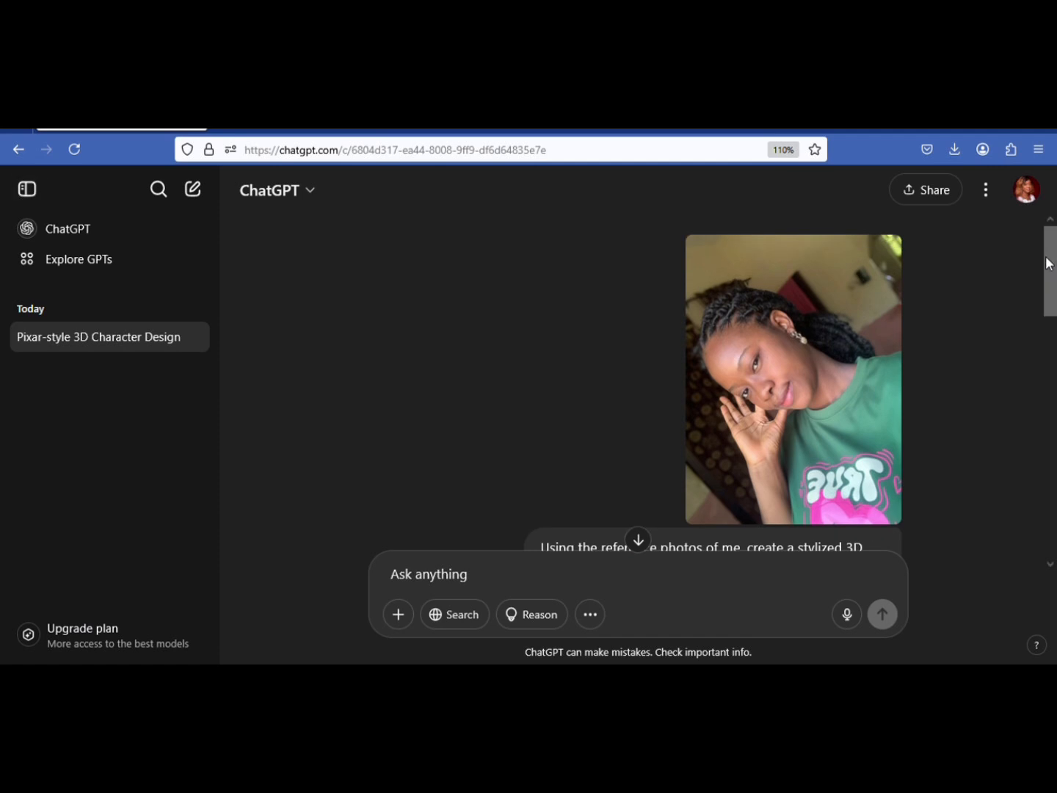
pyautogui.moveTo(1047, 263); pyautogui.dragTo(1040, 459)
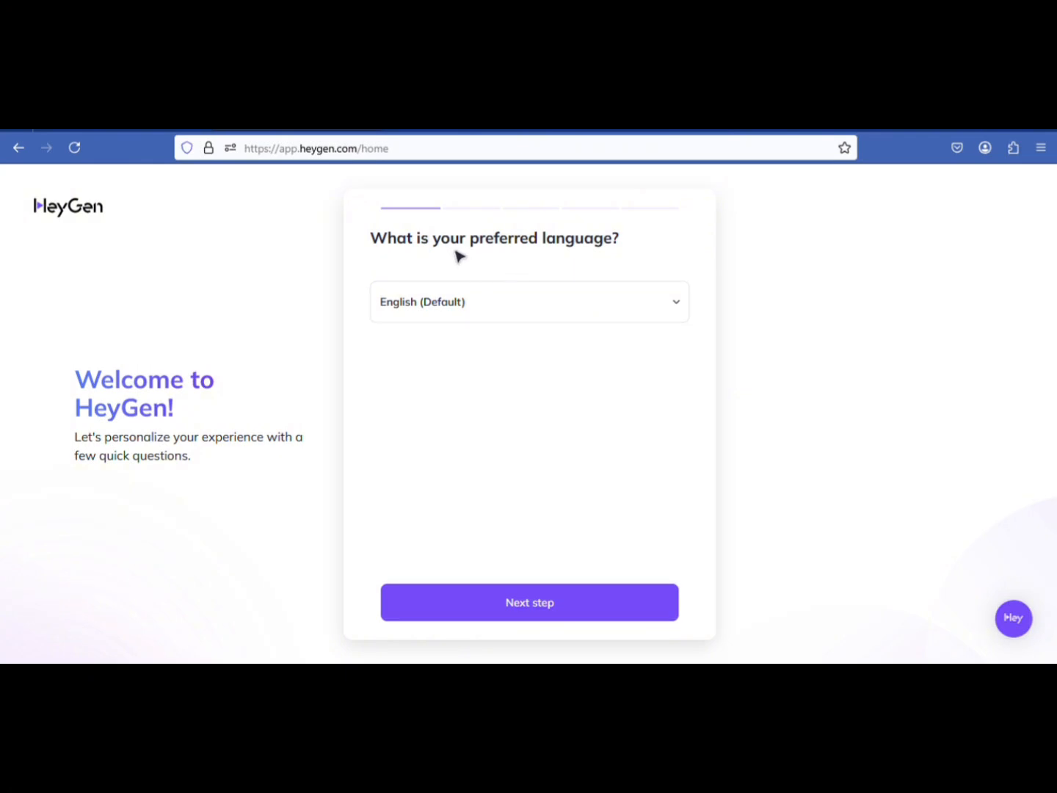
# Switch to the HeyGen onboarding, accept English (Default) as the language and choose Fun and creative projects as the content to create
pyautogui.click(561, 616)
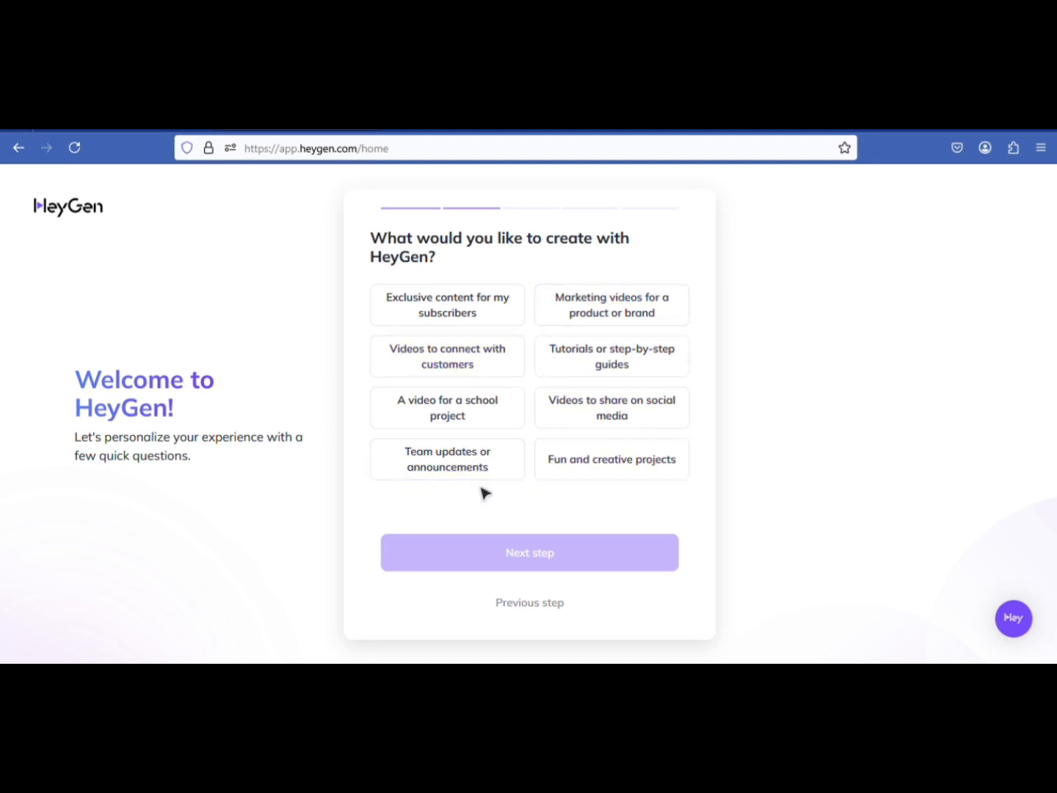
pyautogui.click(589, 485)
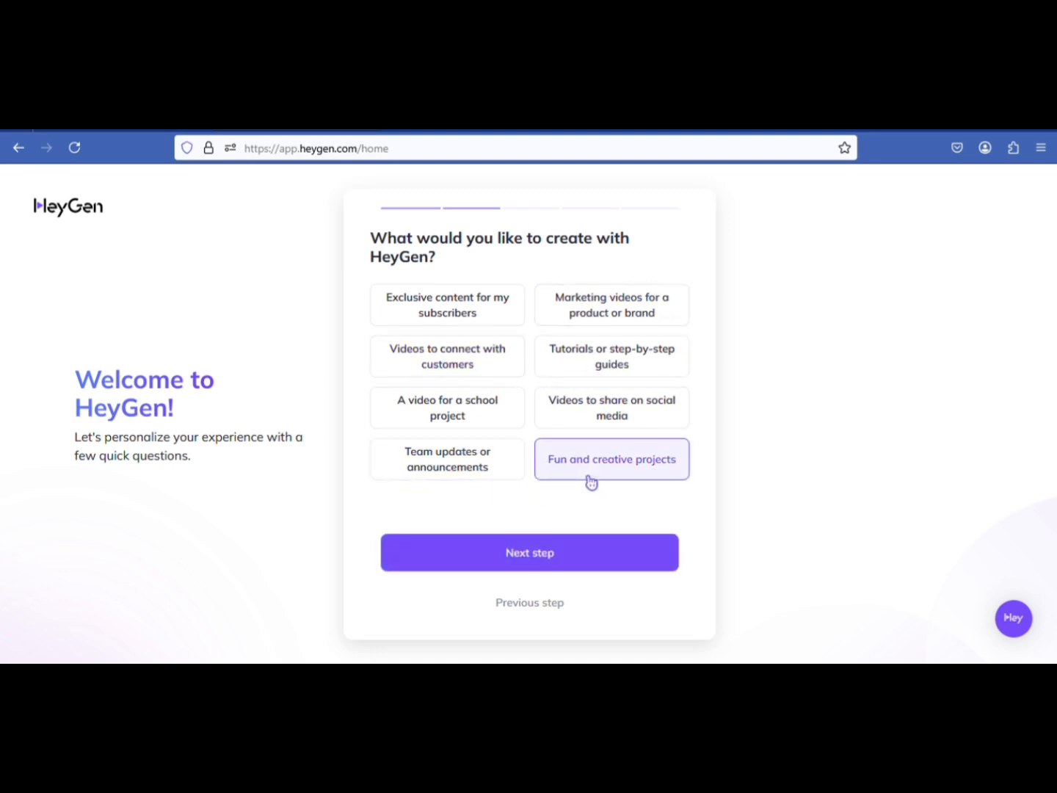
pyautogui.click(453, 361)
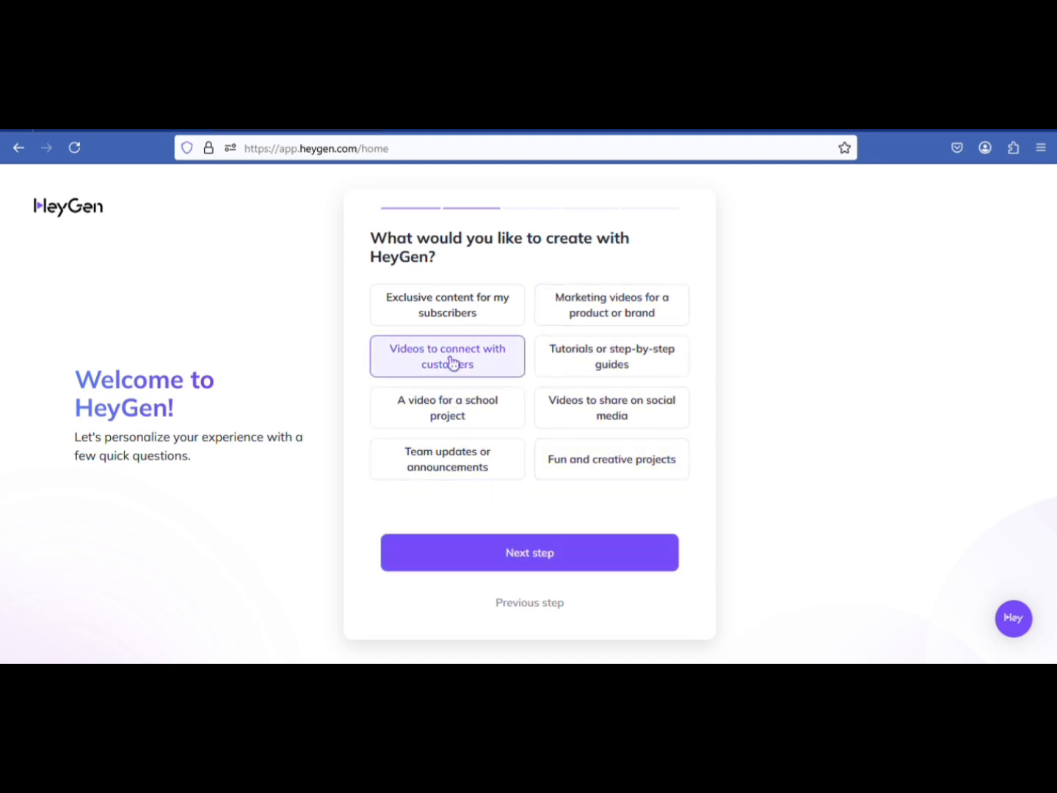
pyautogui.click(603, 472)
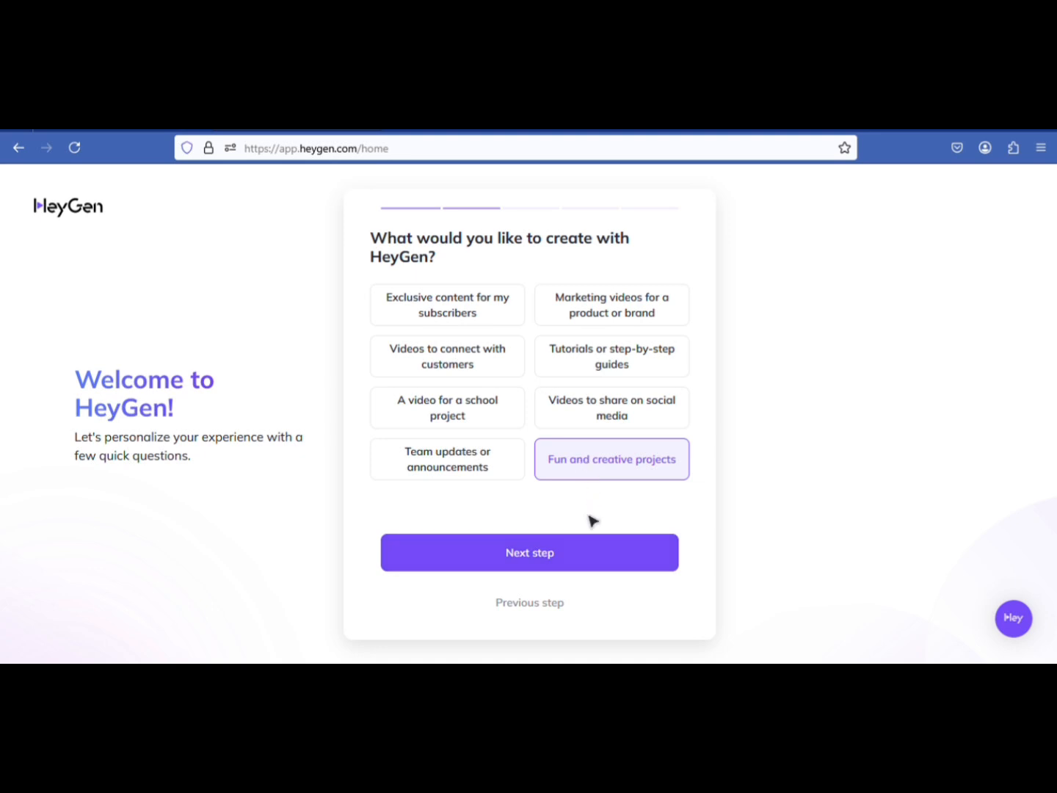
pyautogui.click(572, 566)
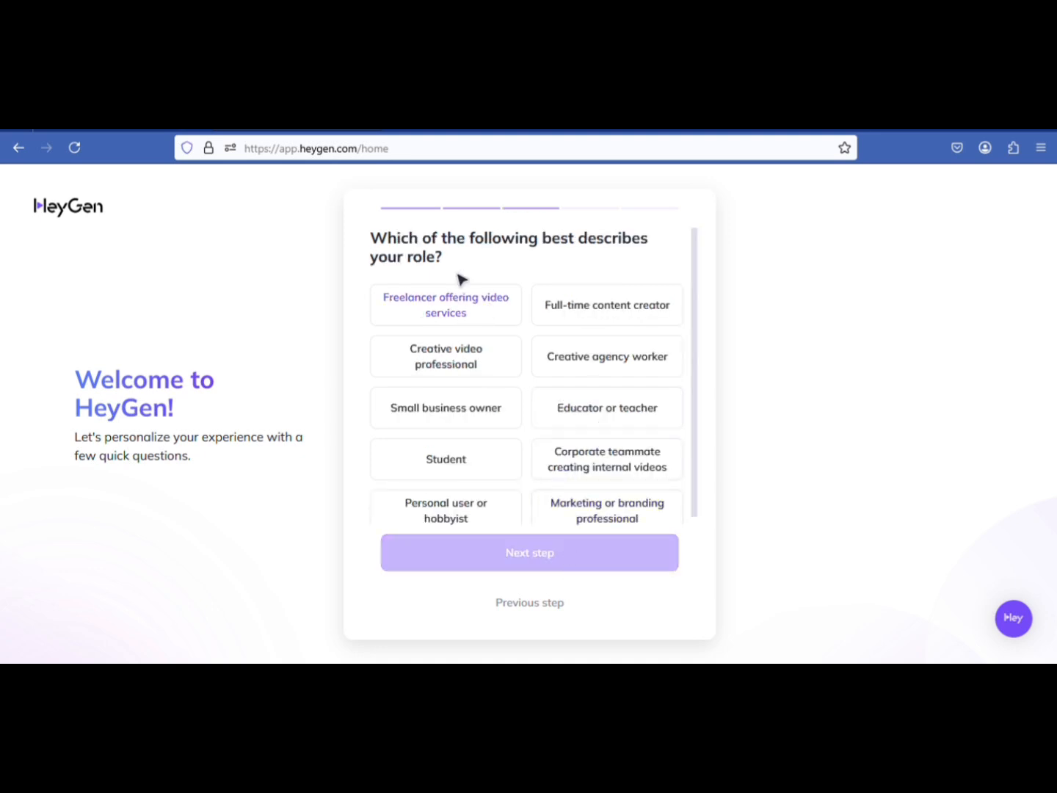
# Answer the role question with Full-time content creator and continue the onboarding
pyautogui.scroll(-1, 691, 268)
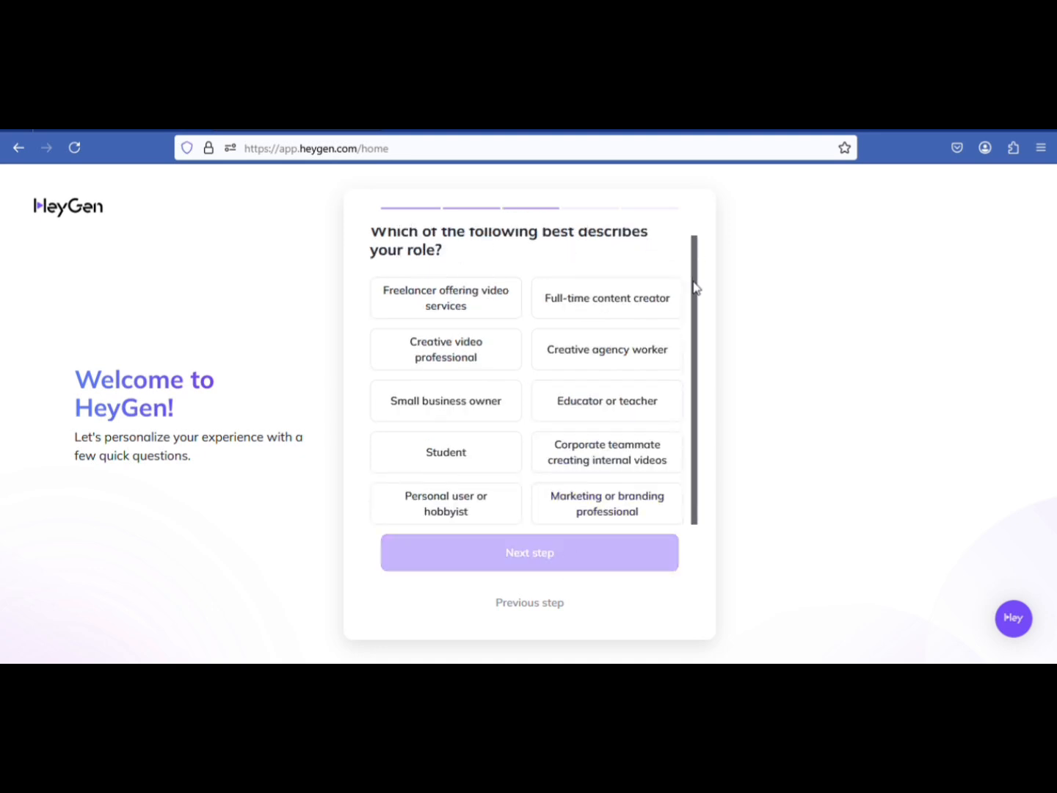
pyautogui.click(609, 308)
pyautogui.click(538, 564)
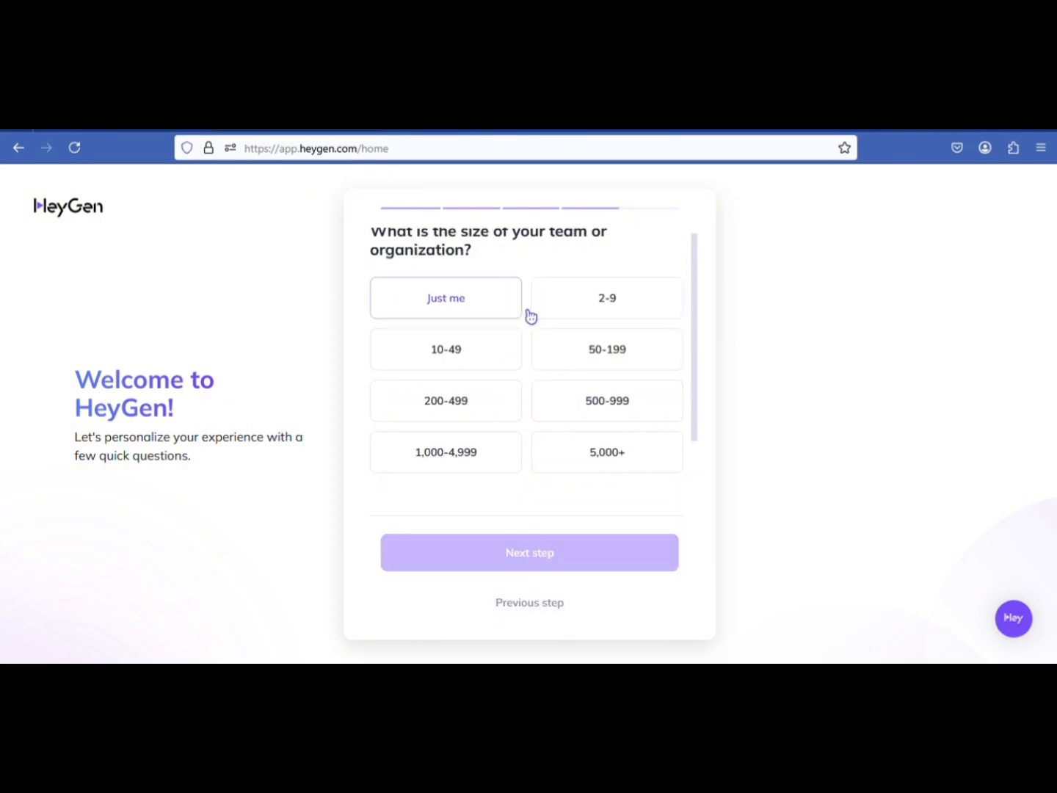
# Set the team size to Just me, give TikTok as the referral source and submit the questionnaire
pyautogui.click(505, 315)
pyautogui.click(553, 560)
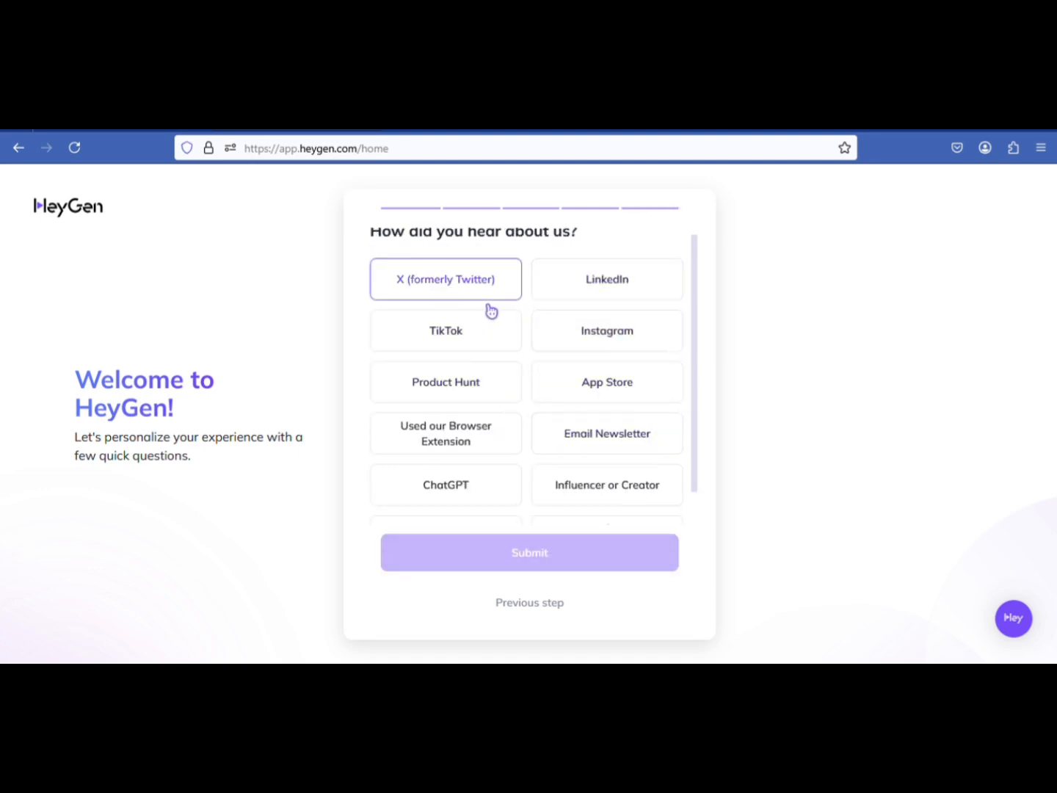
pyautogui.click(450, 333)
pyautogui.click(574, 554)
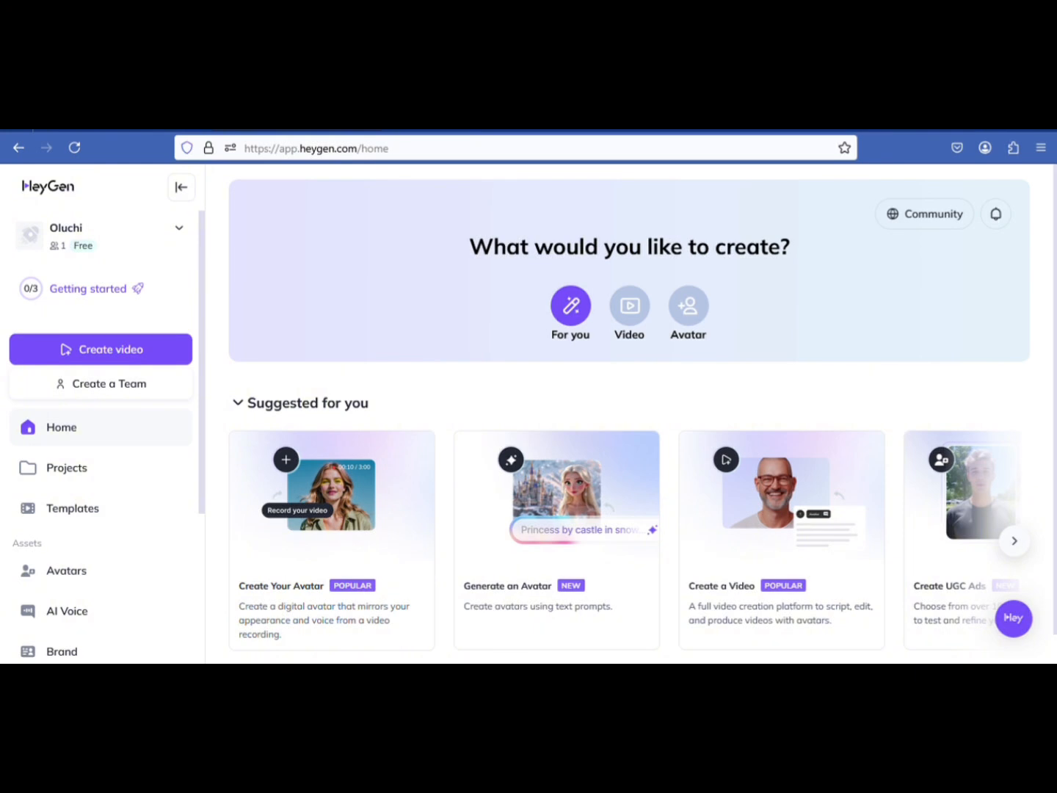
# Create a new avatar video from scratch in portrait orientation
pyautogui.scroll(-1, 1043, 366)
pyautogui.scroll(1, 643, 411)
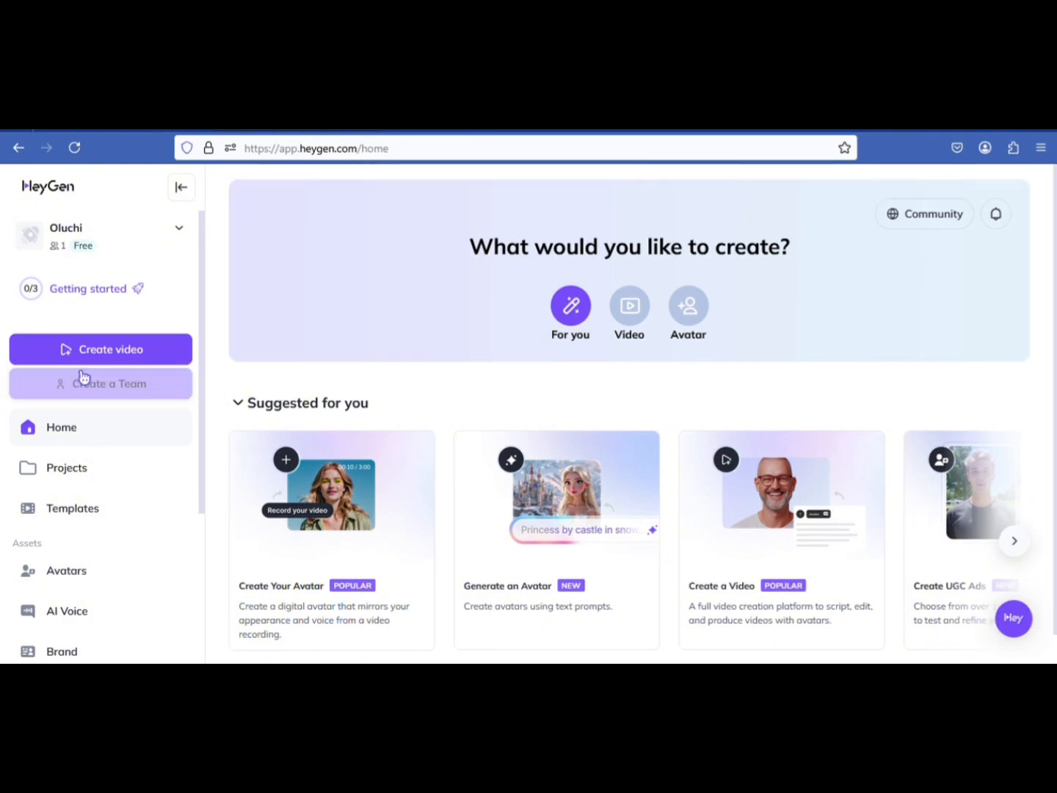
pyautogui.click(100, 358)
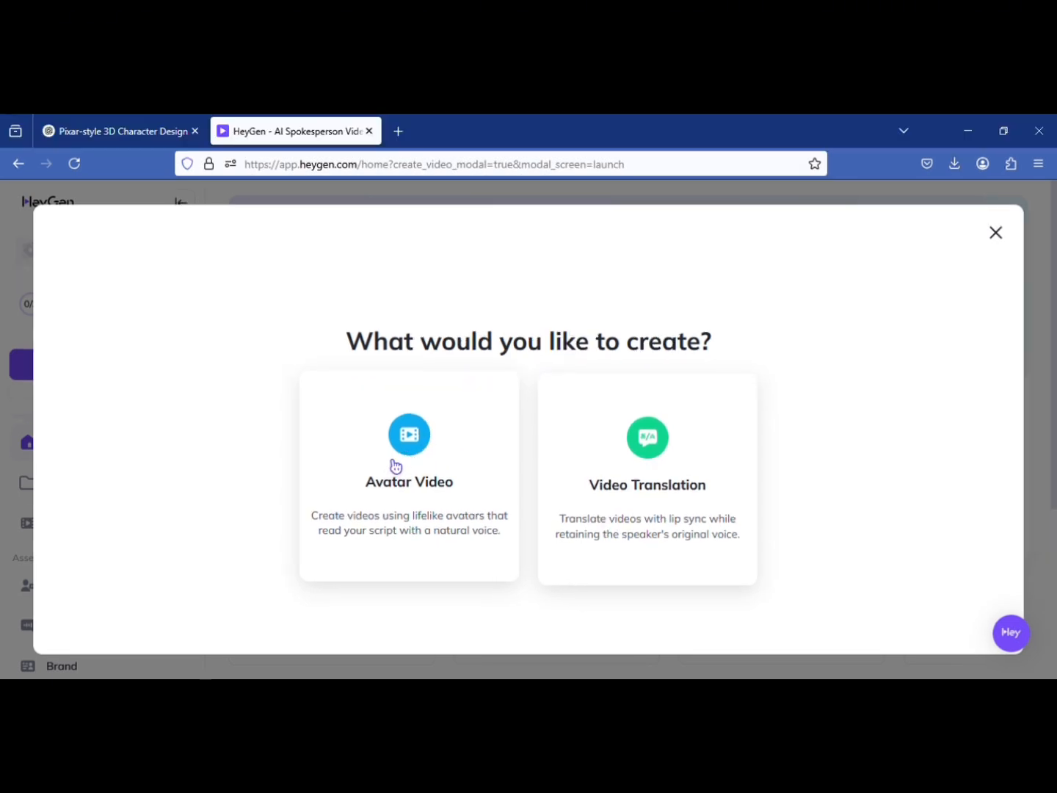
pyautogui.click(414, 455)
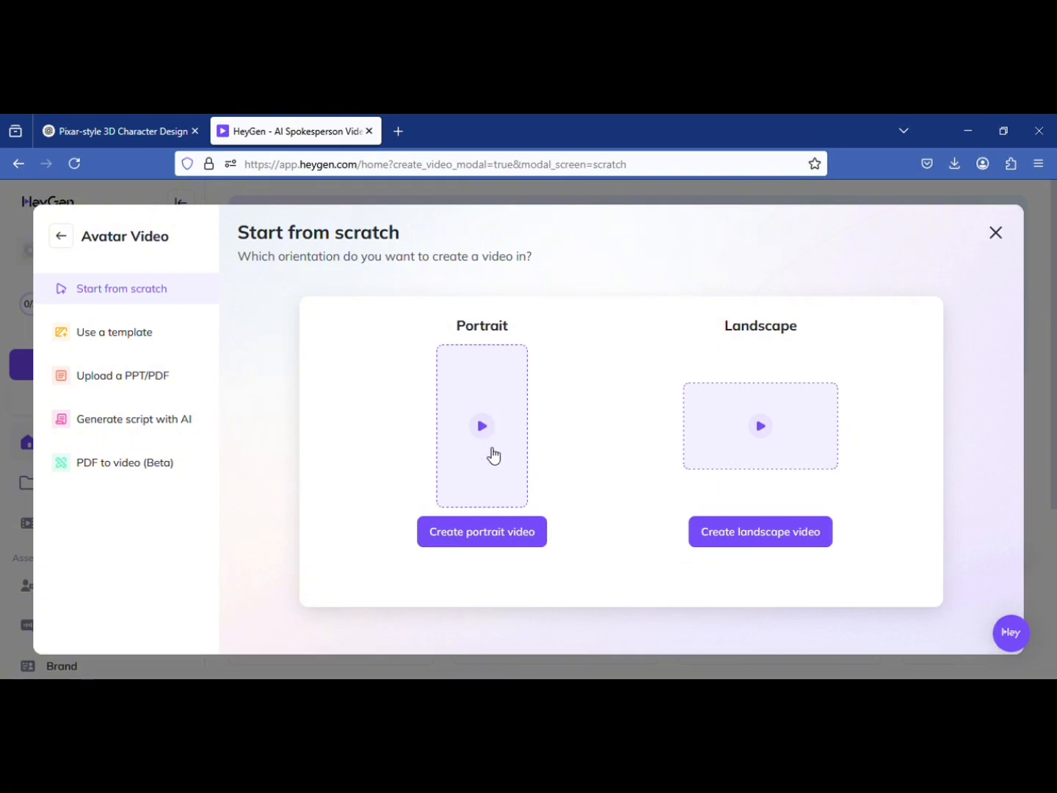
pyautogui.click(493, 472)
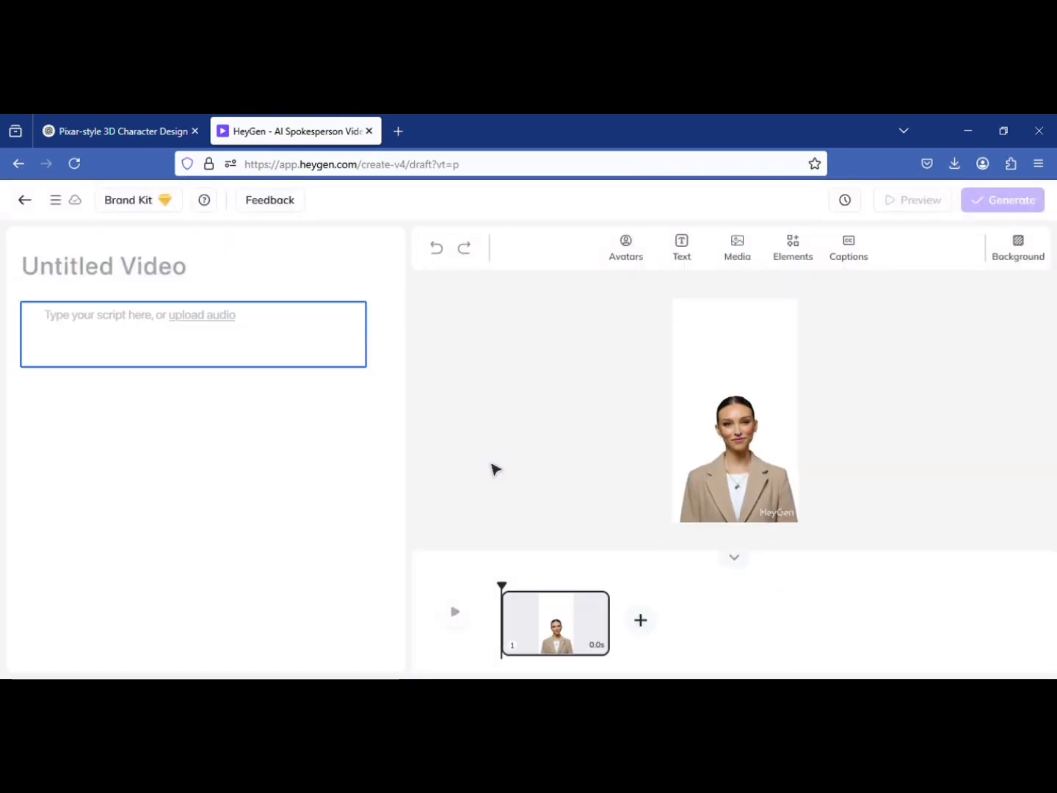
# Start a custom photo avatar, upload the Pixar-style character image for it and accept the reviewed upload
pyautogui.click(632, 260)
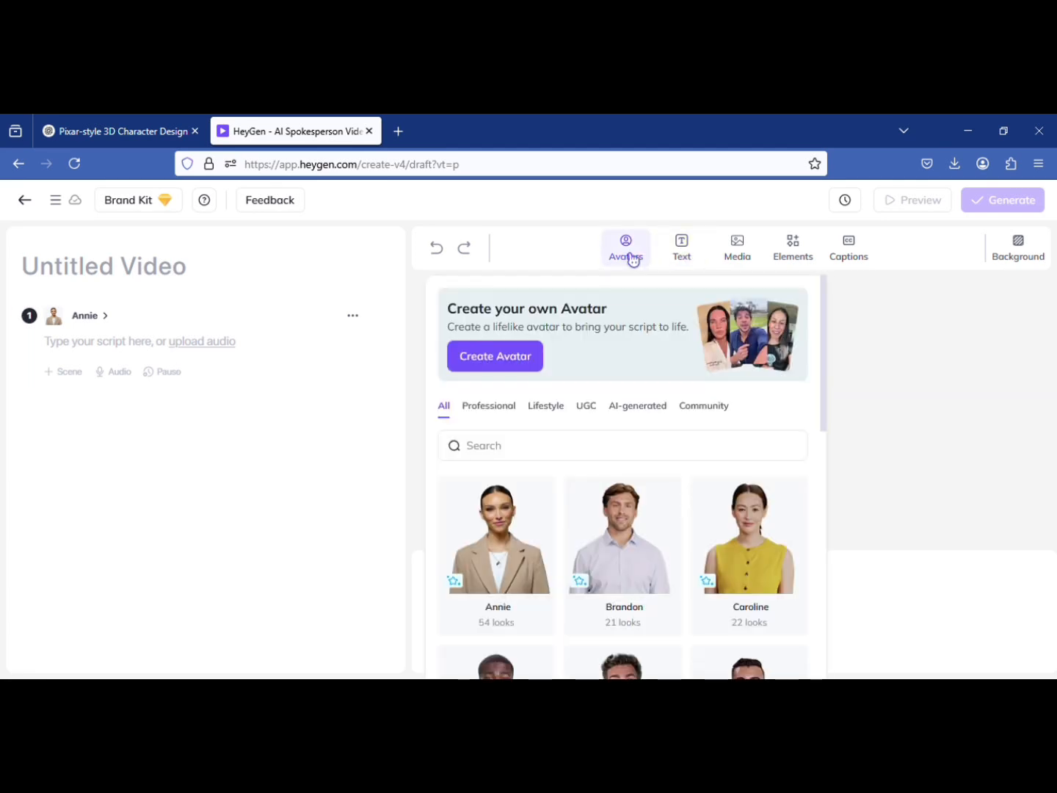
pyautogui.click(522, 366)
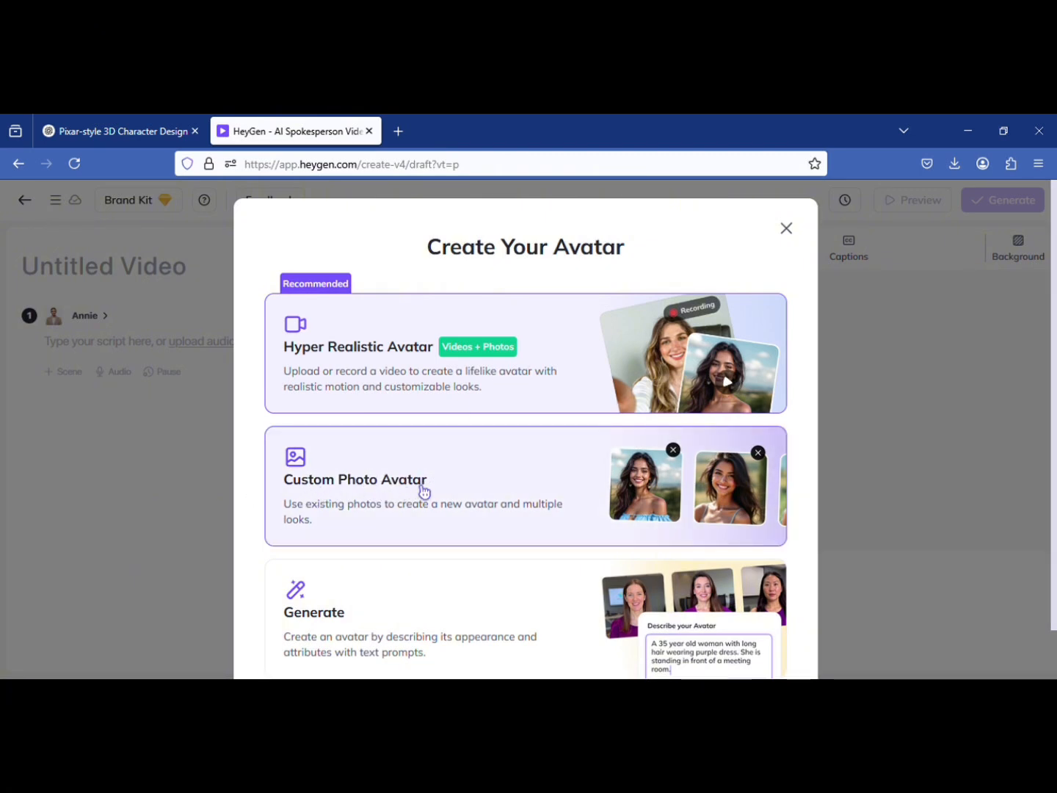
pyautogui.click(504, 475)
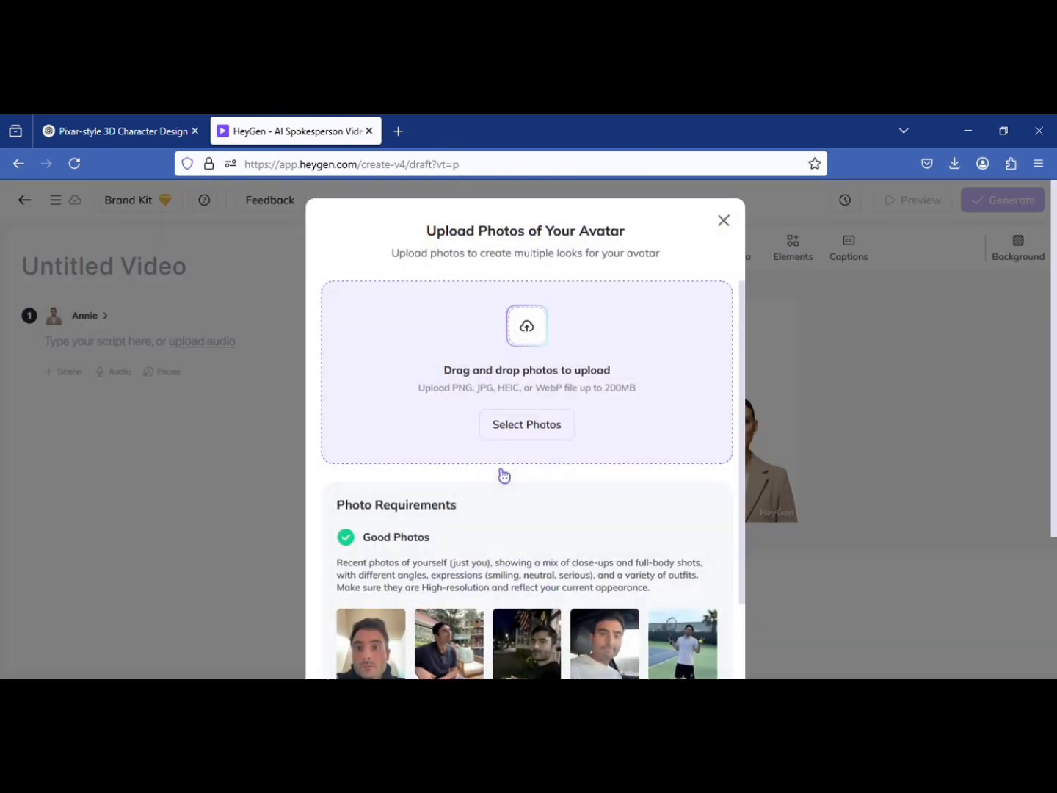
pyautogui.click(526, 430)
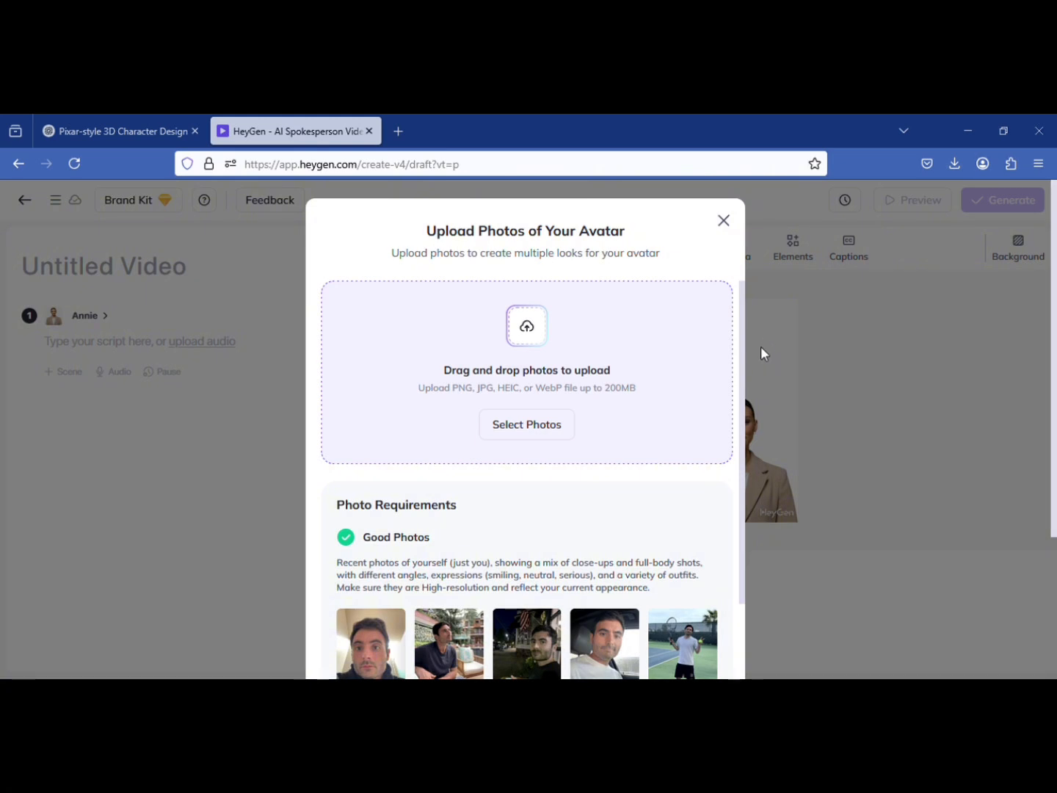
pyautogui.scroll(-5, 719, 485)
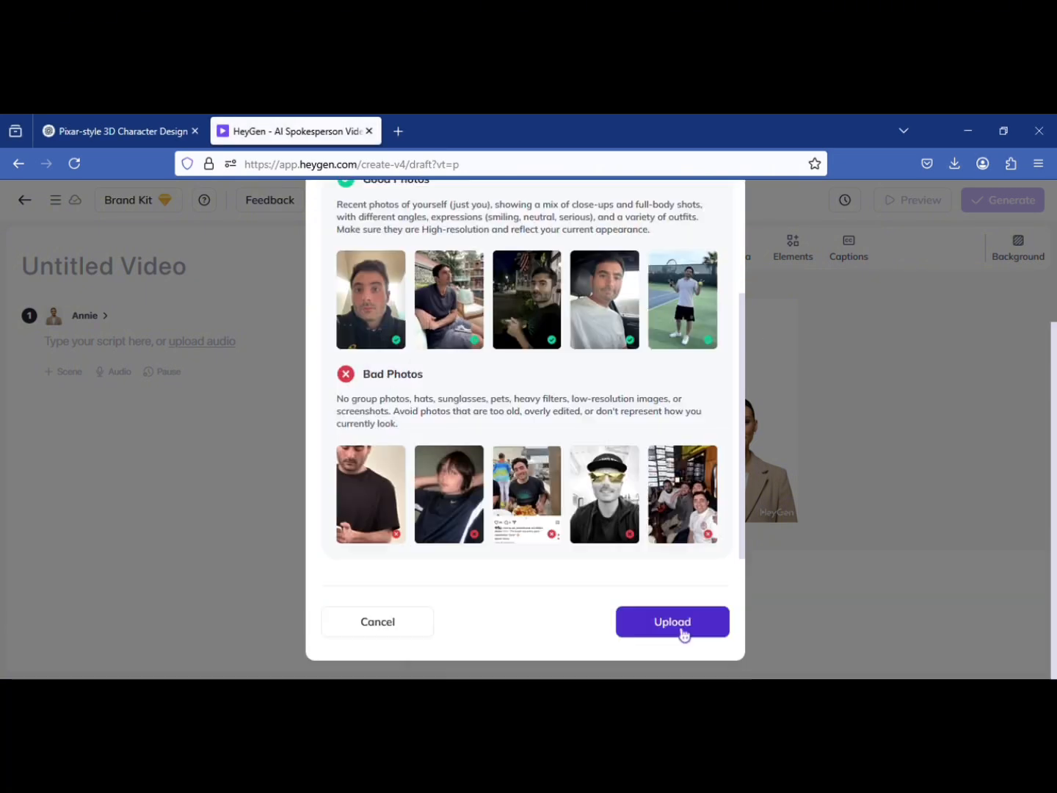
pyautogui.click(679, 631)
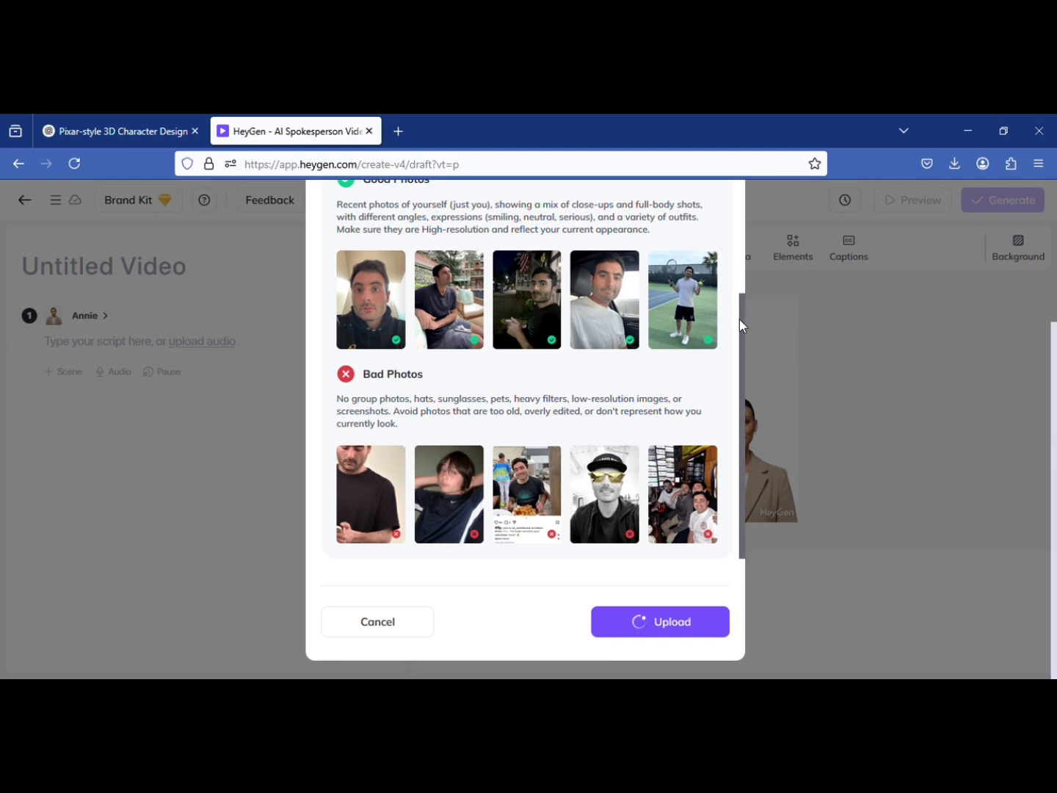
pyautogui.moveTo(739, 323); pyautogui.dragTo(710, 187)
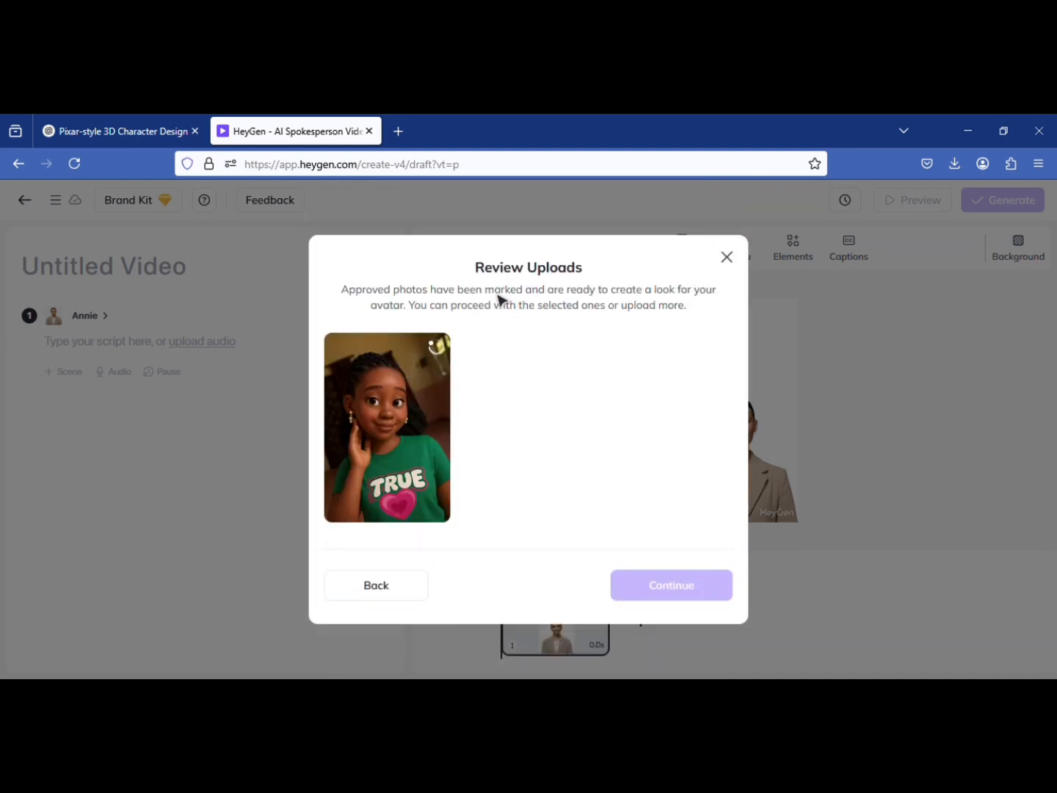
pyautogui.click(678, 591)
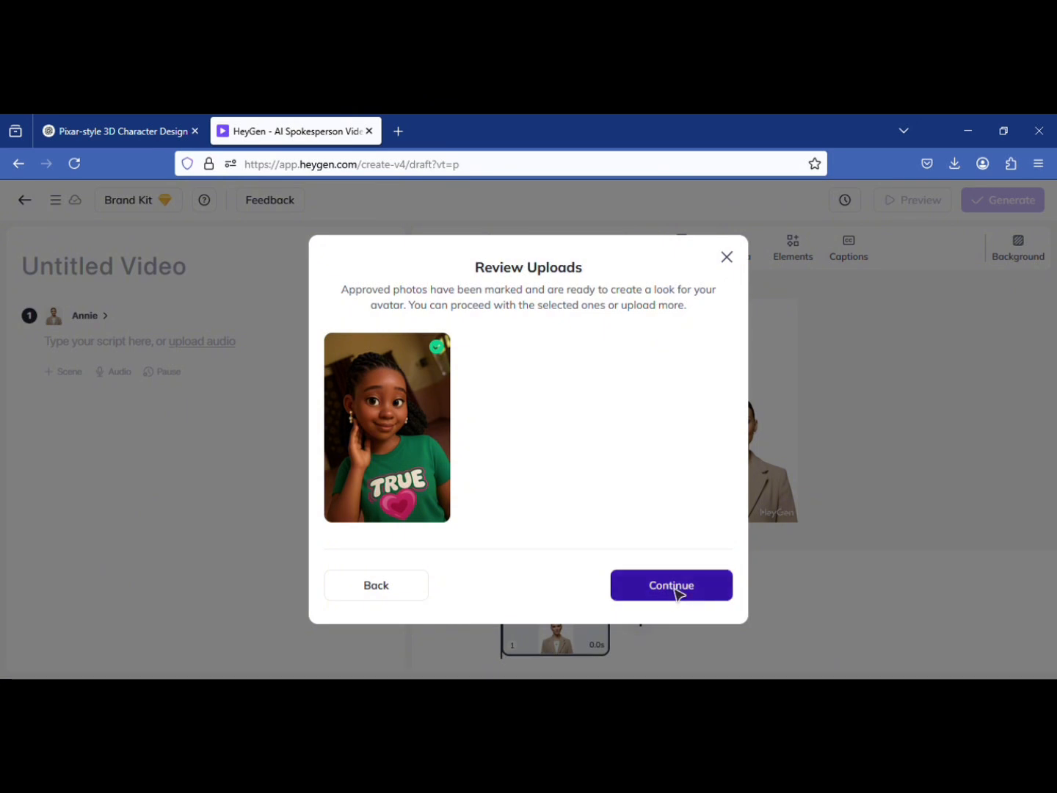
# Enter a name for the new photo avatar in its details form
pyautogui.click(482, 407)
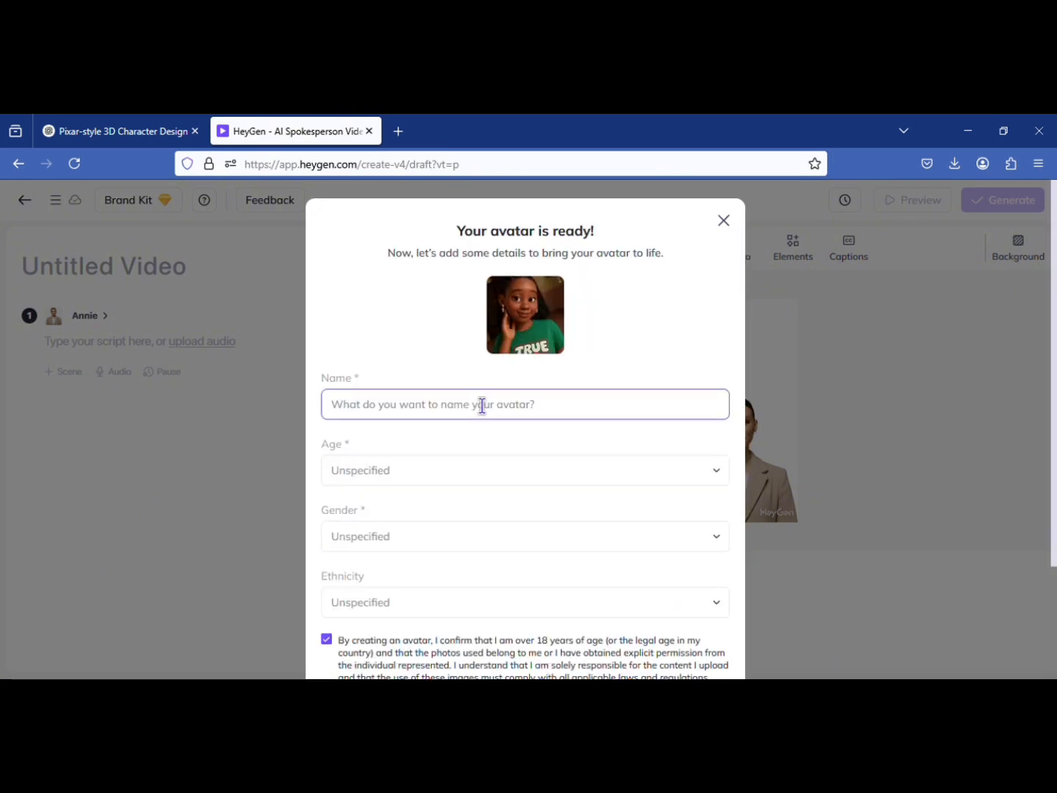
pyautogui.click(540, 412)
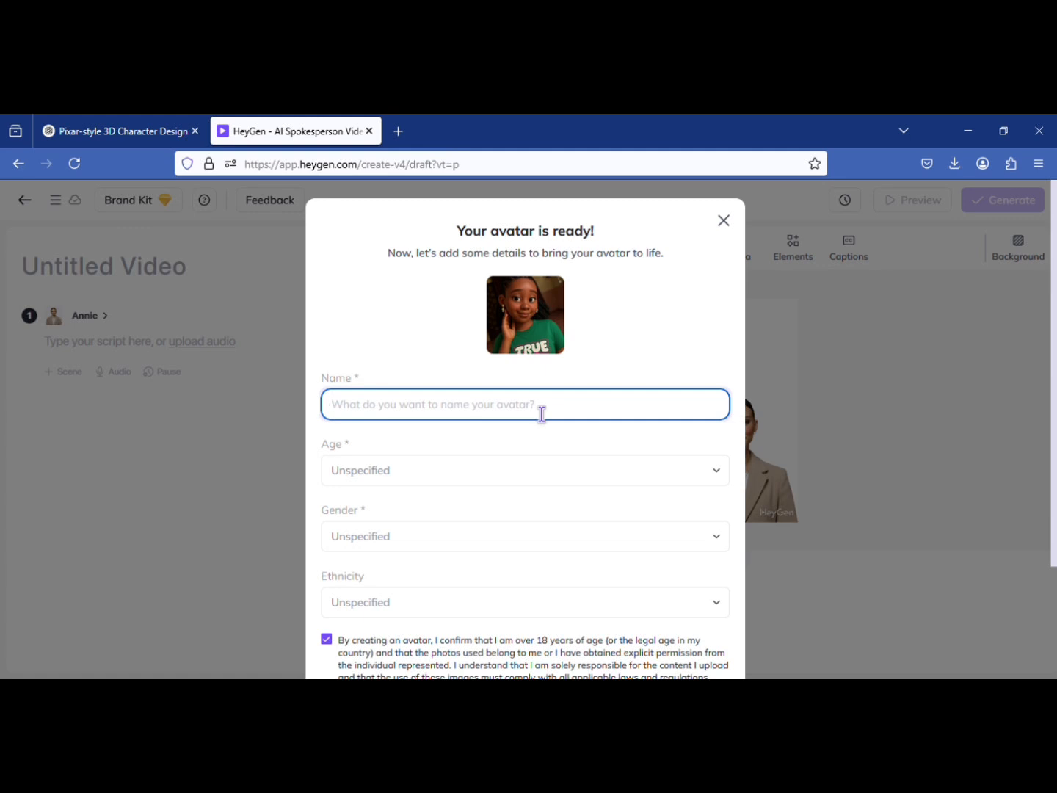
pyautogui.write('Ethel')
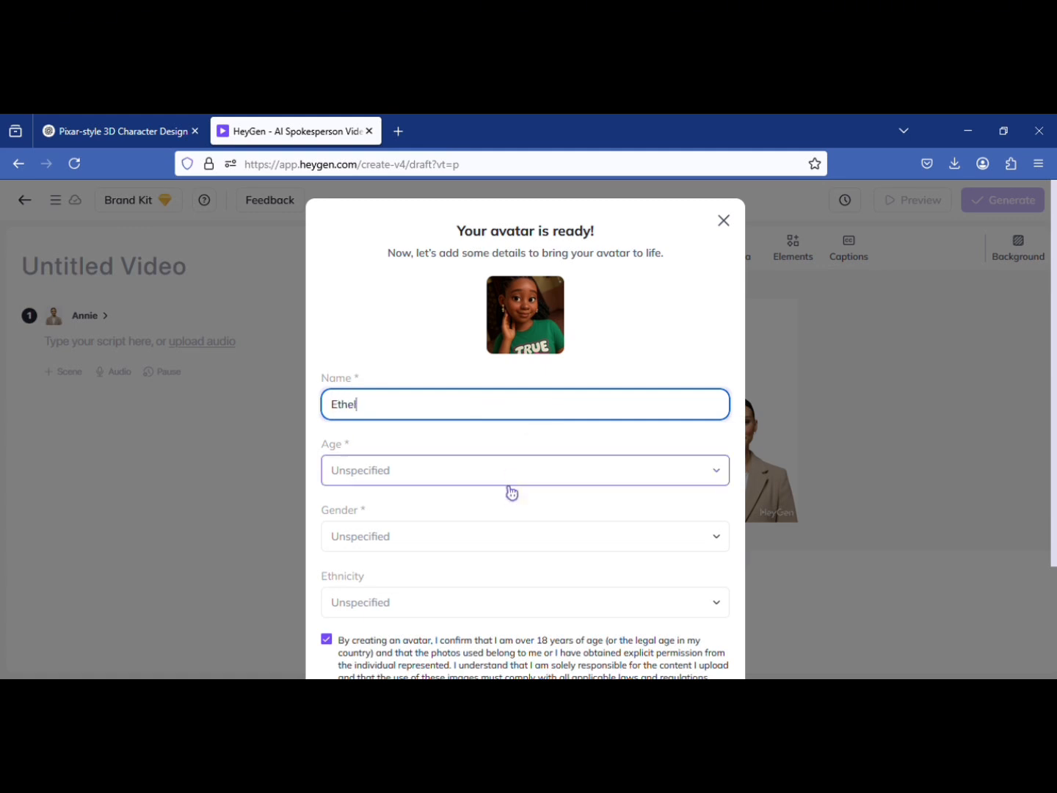
# Set the new avatar's age to Young Adult and its gender to Woman
pyautogui.click(720, 480)
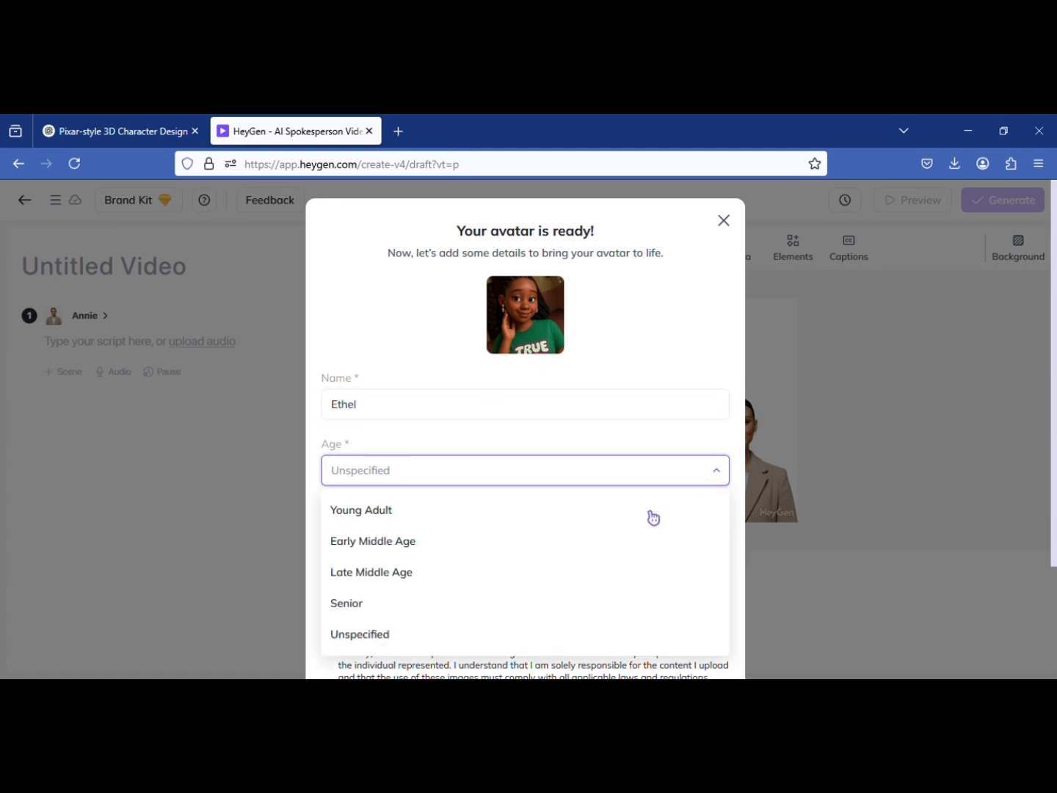
pyautogui.click(590, 513)
pyautogui.click(671, 549)
pyautogui.click(609, 614)
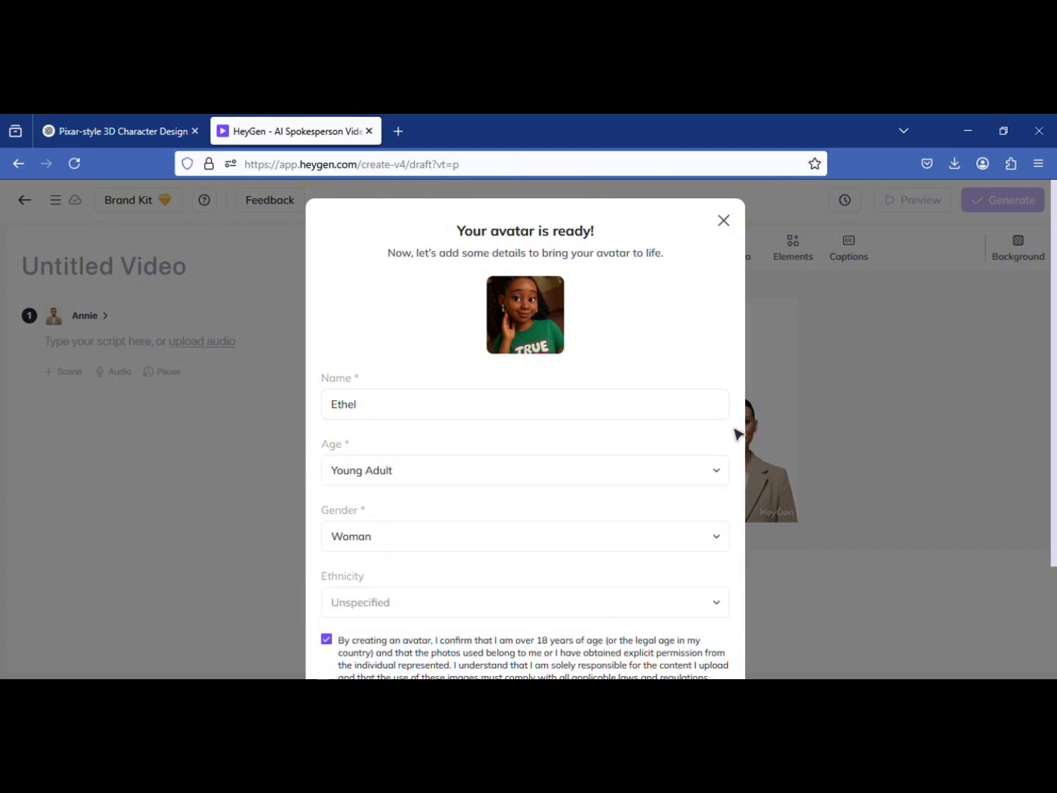
# Submit the avatar details with ethnicity left unspecified and have a voice chosen automatically
pyautogui.click(582, 605)
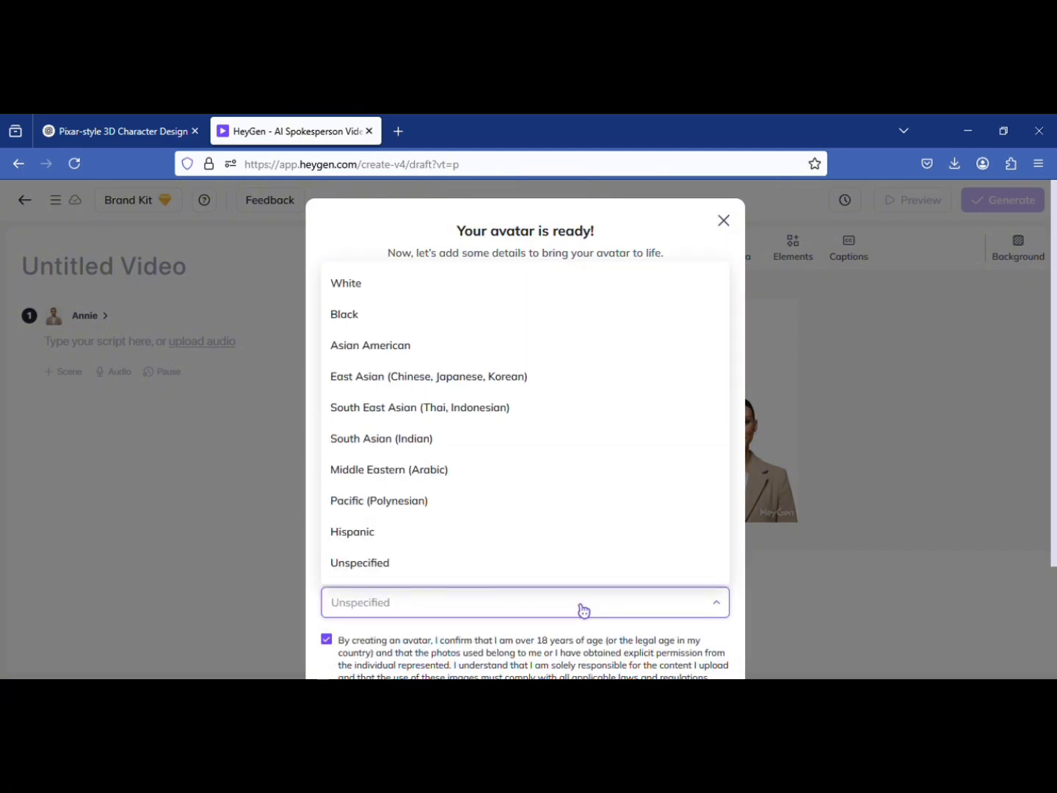
pyautogui.click(583, 606)
pyautogui.scroll(-2, 653, 609)
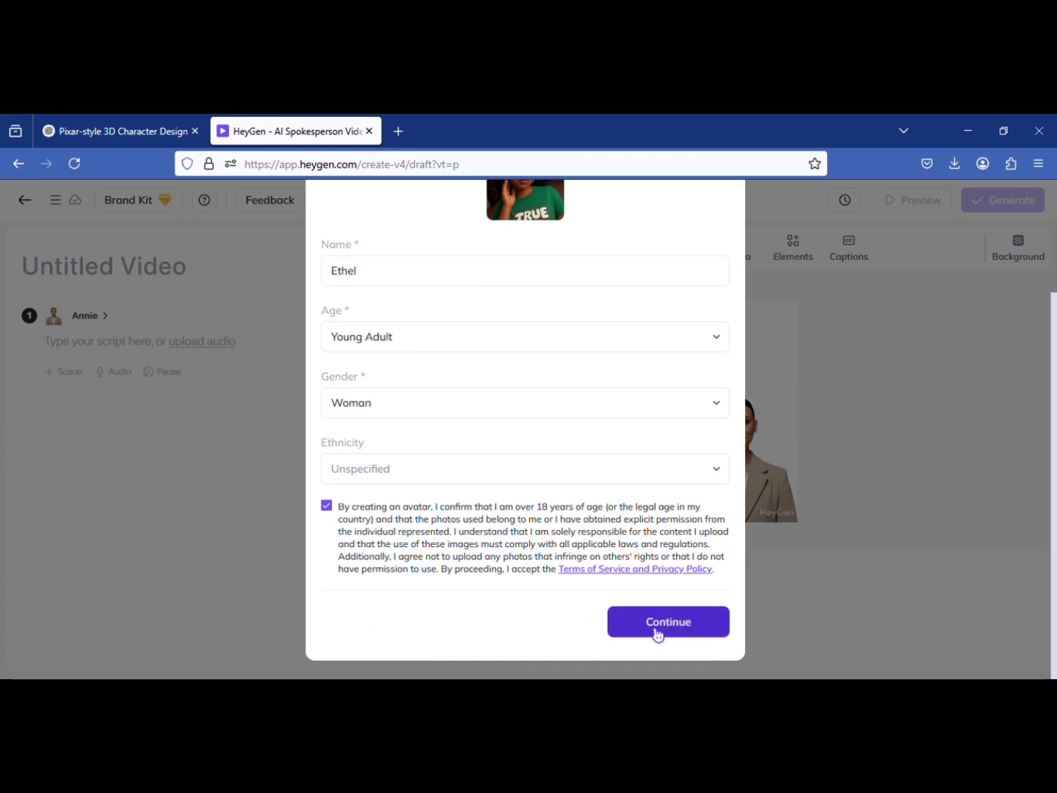
pyautogui.hotkey('ctrl', '-')
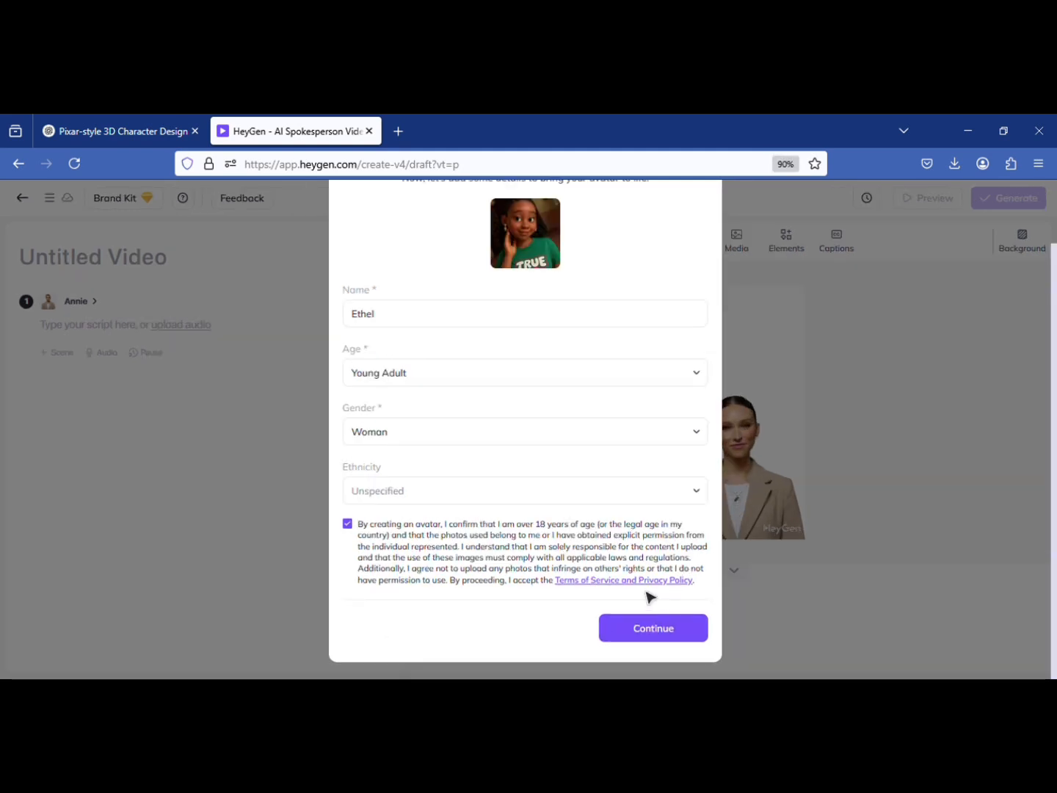
pyautogui.click(654, 633)
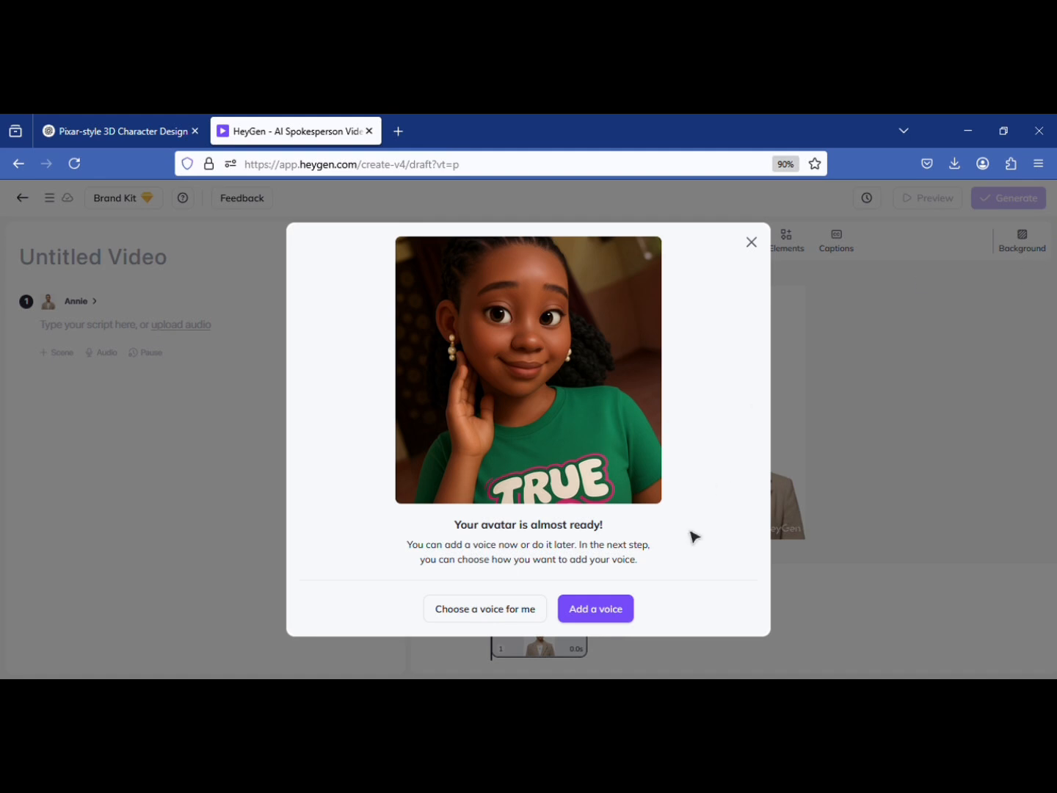
pyautogui.click(497, 622)
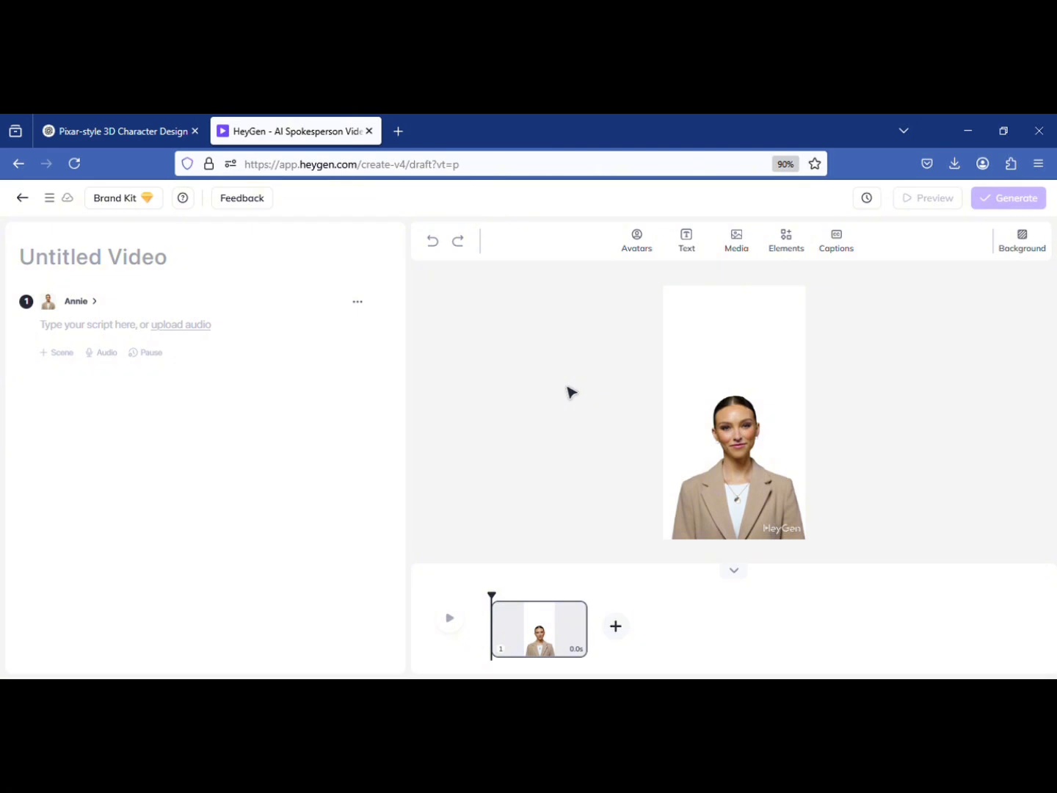
# Replace the scene's default presenter with the custom photo avatar's Sunny Heart look
pyautogui.click(636, 242)
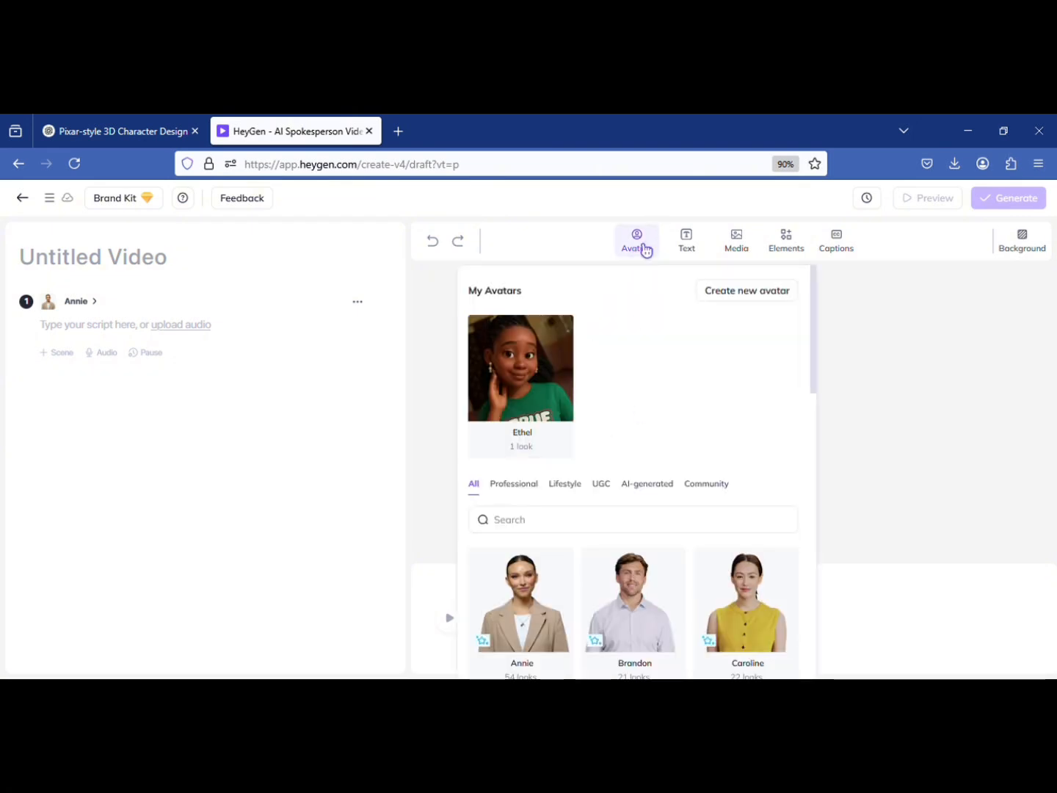
pyautogui.click(550, 401)
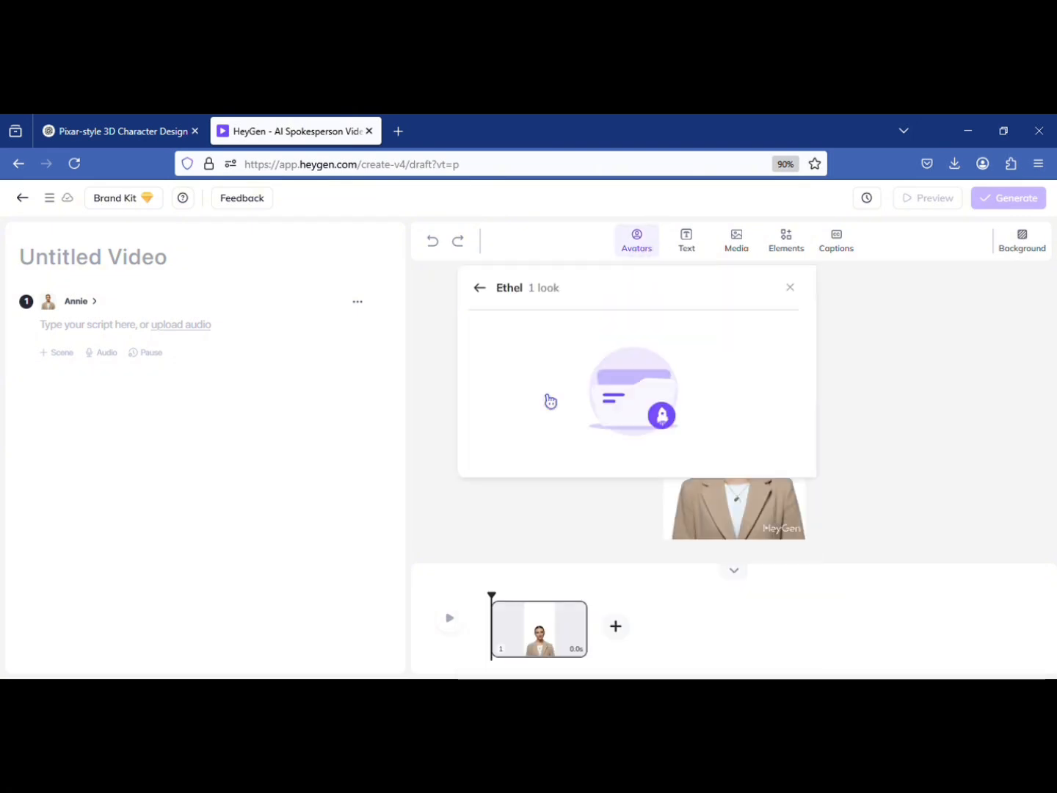
pyautogui.click(649, 376)
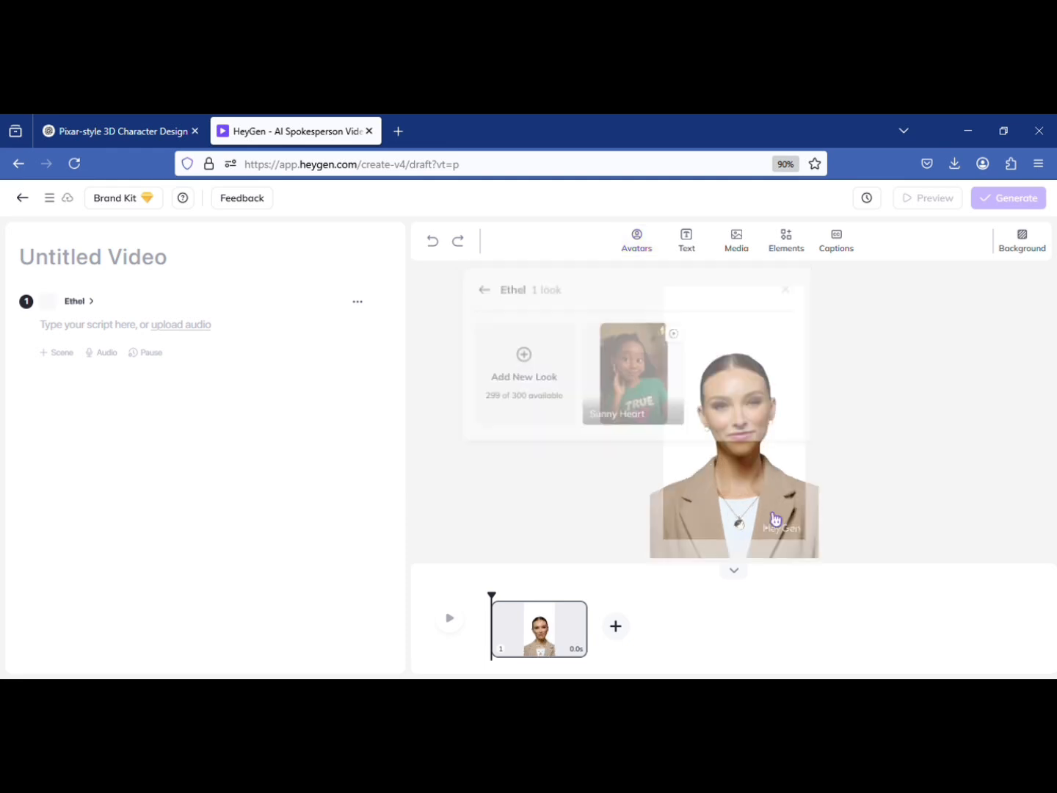
# Shrink the avatar to fit the portrait frame's width and move it up near the frame's upper edge
pyautogui.click(780, 462)
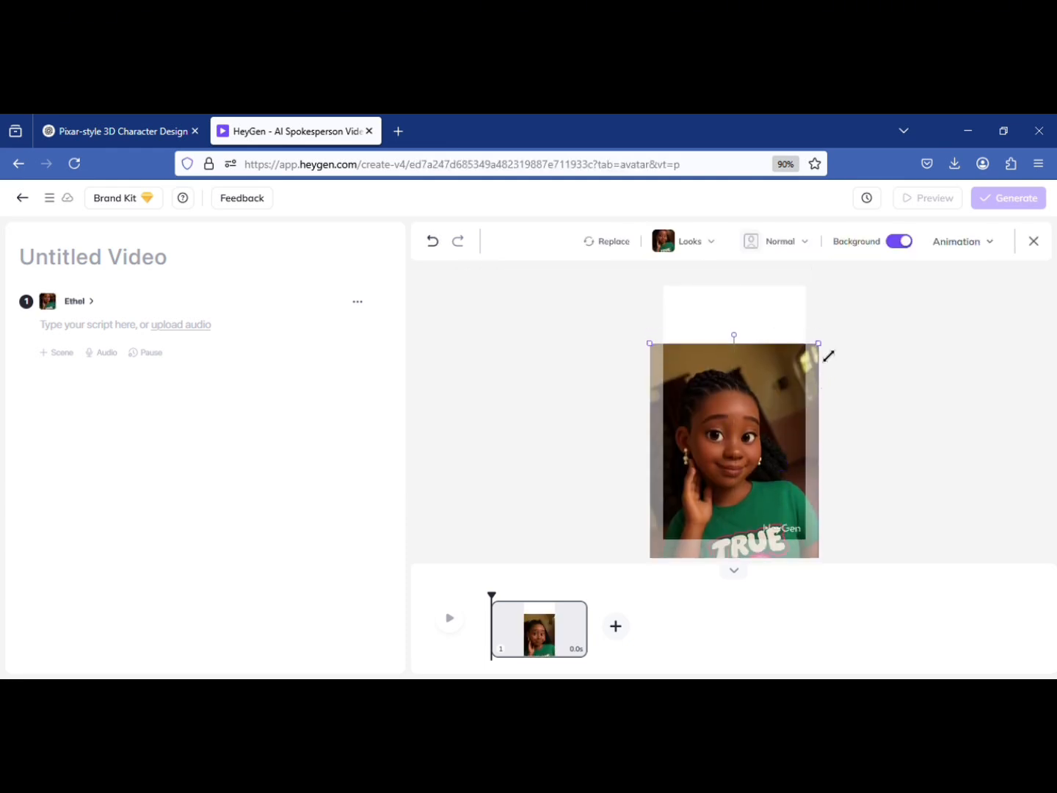
pyautogui.moveTo(829, 356); pyautogui.dragTo(806, 372)
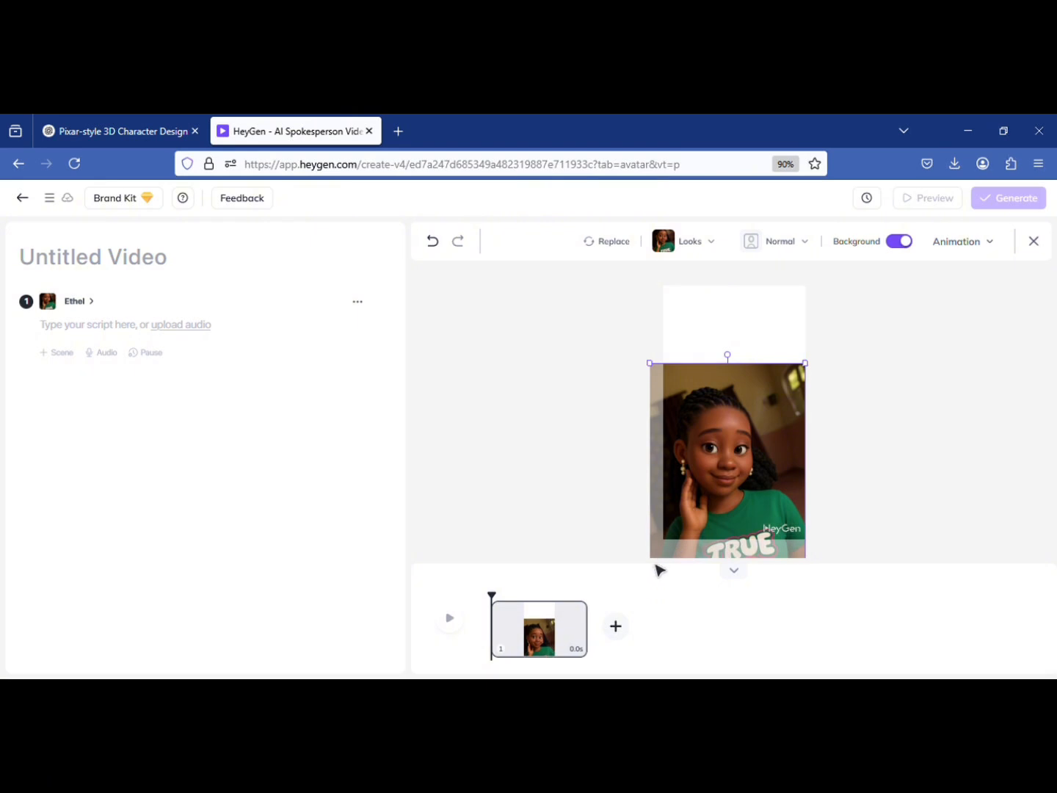
pyautogui.moveTo(650, 364); pyautogui.dragTo(684, 392)
pyautogui.moveTo(725, 451); pyautogui.dragTo(726, 358)
# Start the scene's script with "Hello guys, I'm here show you how to create and animate a Ghibli"
pyautogui.click(87, 324)
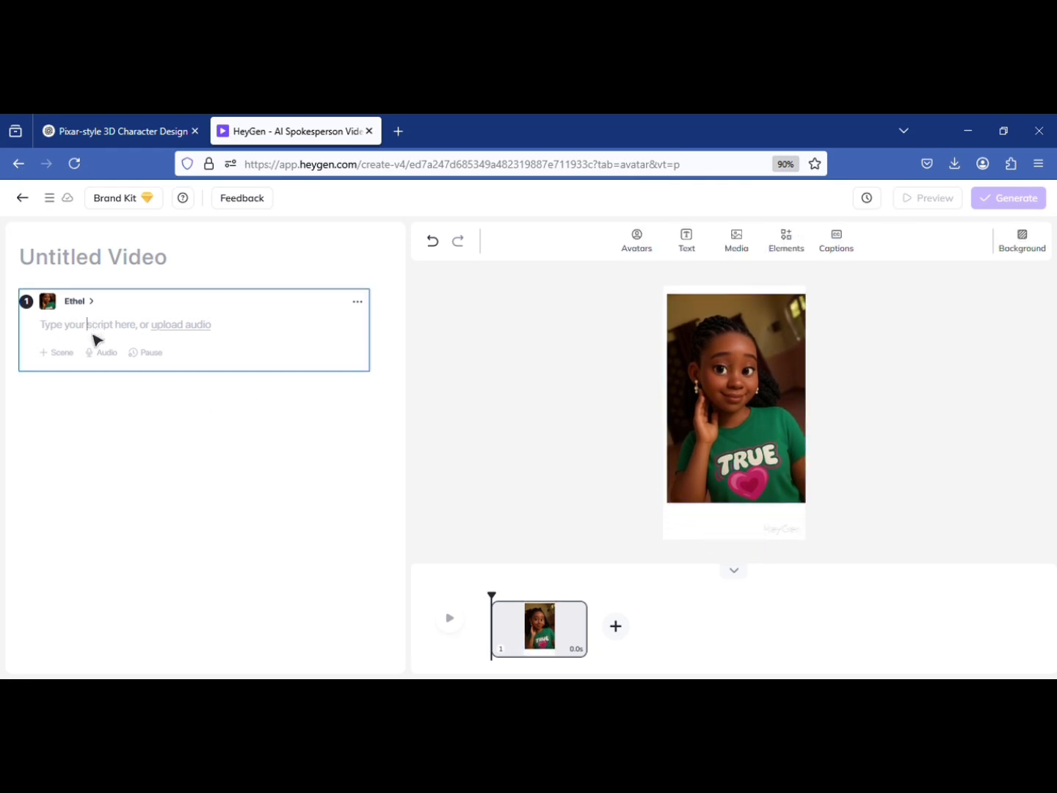
pyautogui.write("Hello guys, I'm here sh")
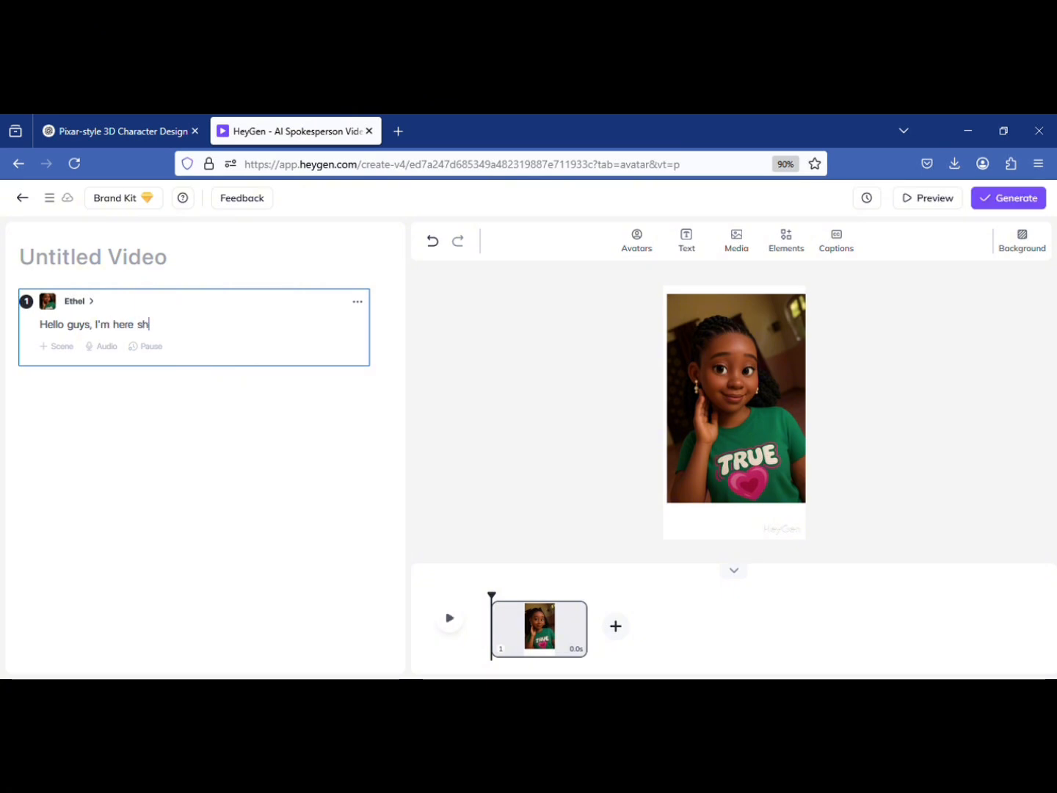
pyautogui.write('ow you how to create and animata')
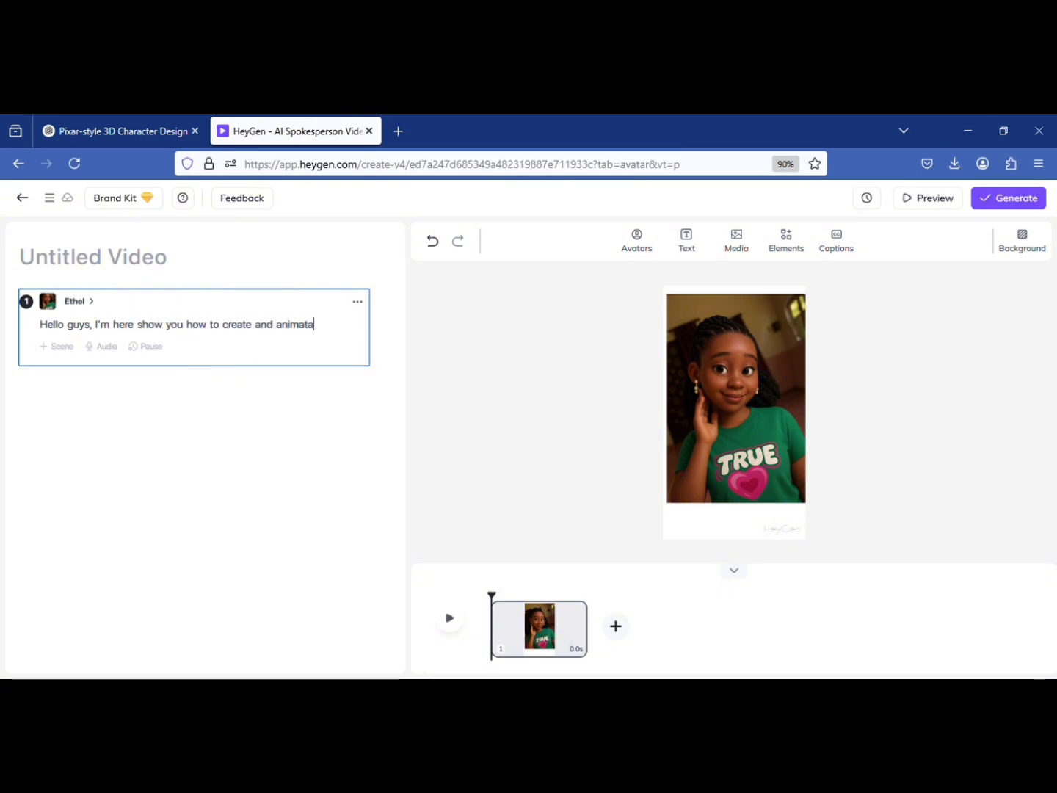
pyautogui.press('BackSpace')
pyautogui.write('e a Ghibli')
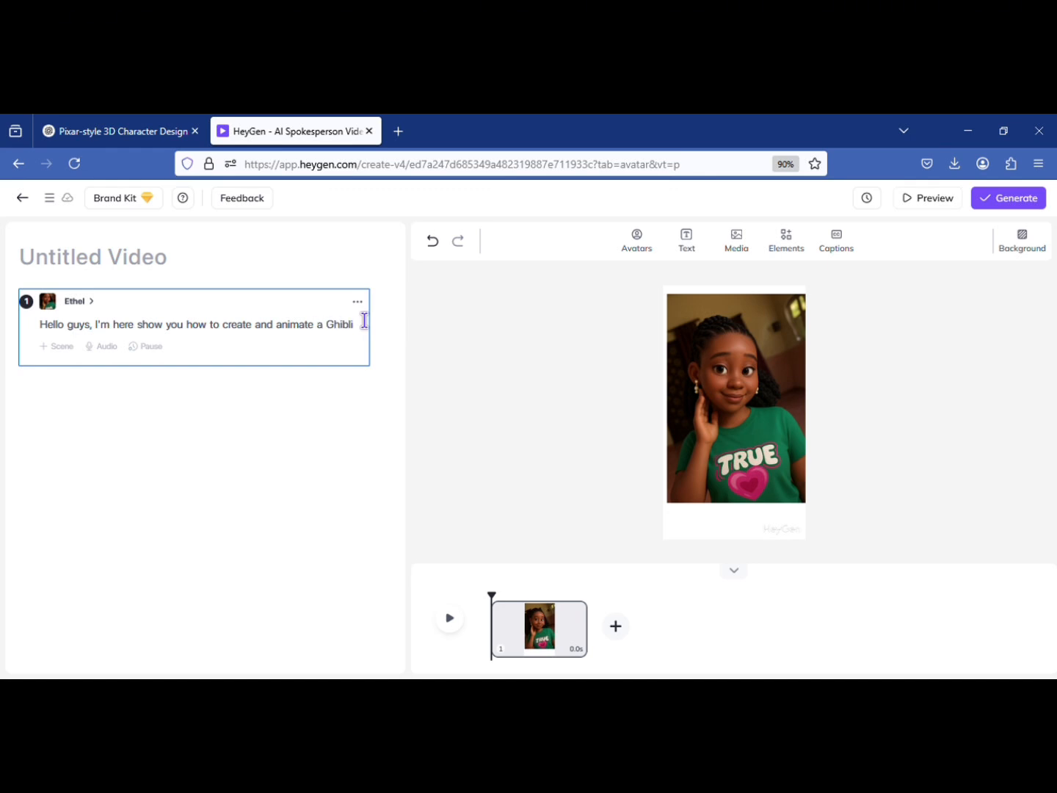
pyautogui.write(' A')
# Continue the script with "photo for free using just two tool.", an introduction giving the speaker's name, and "don't forget to subscribe to my channel"
pyautogui.press('BackSpace')
pyautogui.write('photo for free usi')
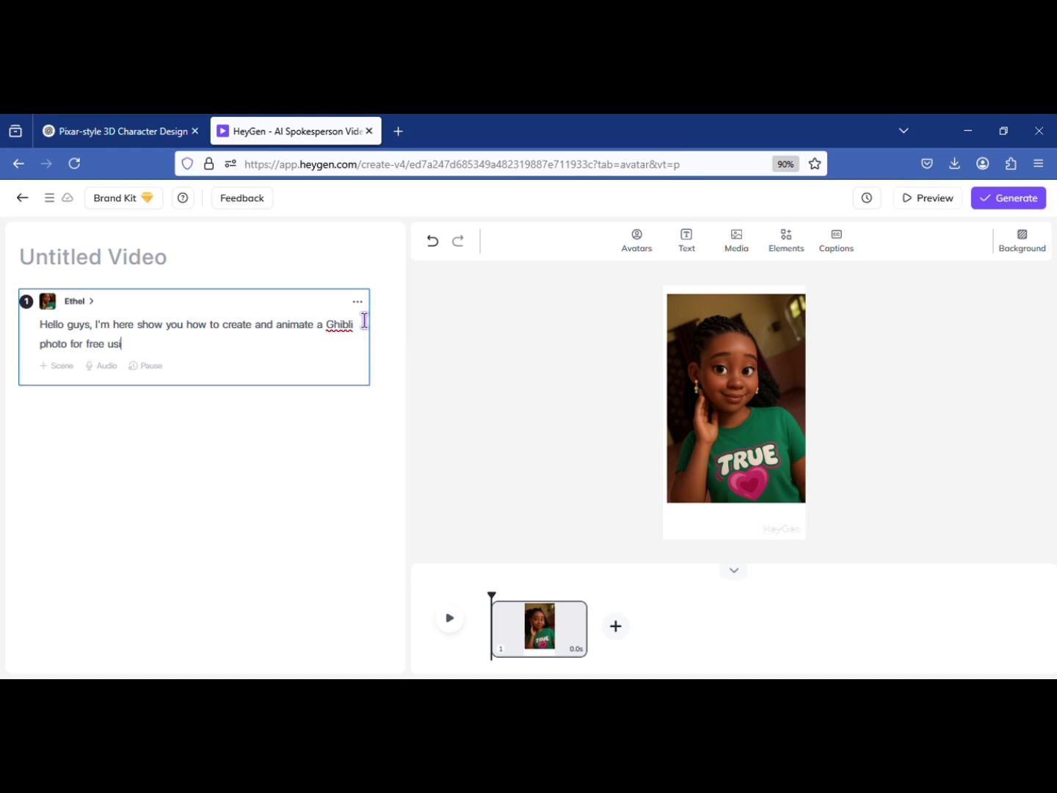
pyautogui.write('tool. My name is Oluchi Ethel,')
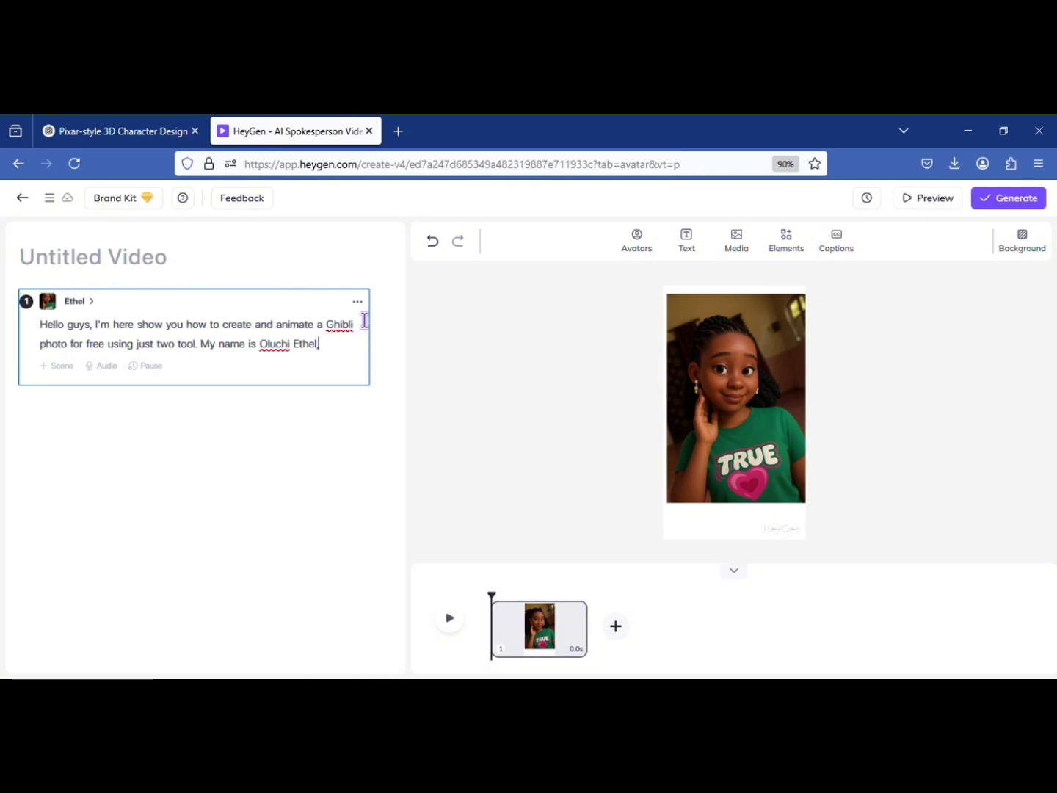
pyautogui.write('rget to subscribe to my channel')
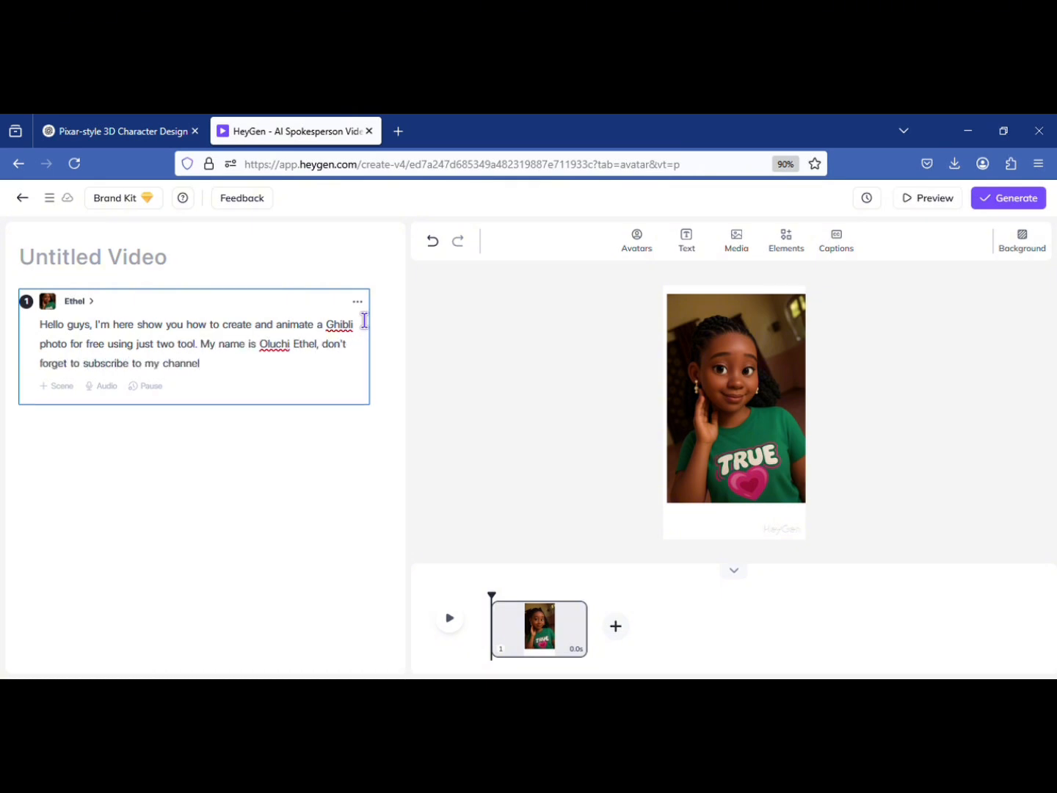
# Correct "two tool" to "two AI tools" in the scene's script
pyautogui.click(178, 346)
pyautogui.write('AI tool')
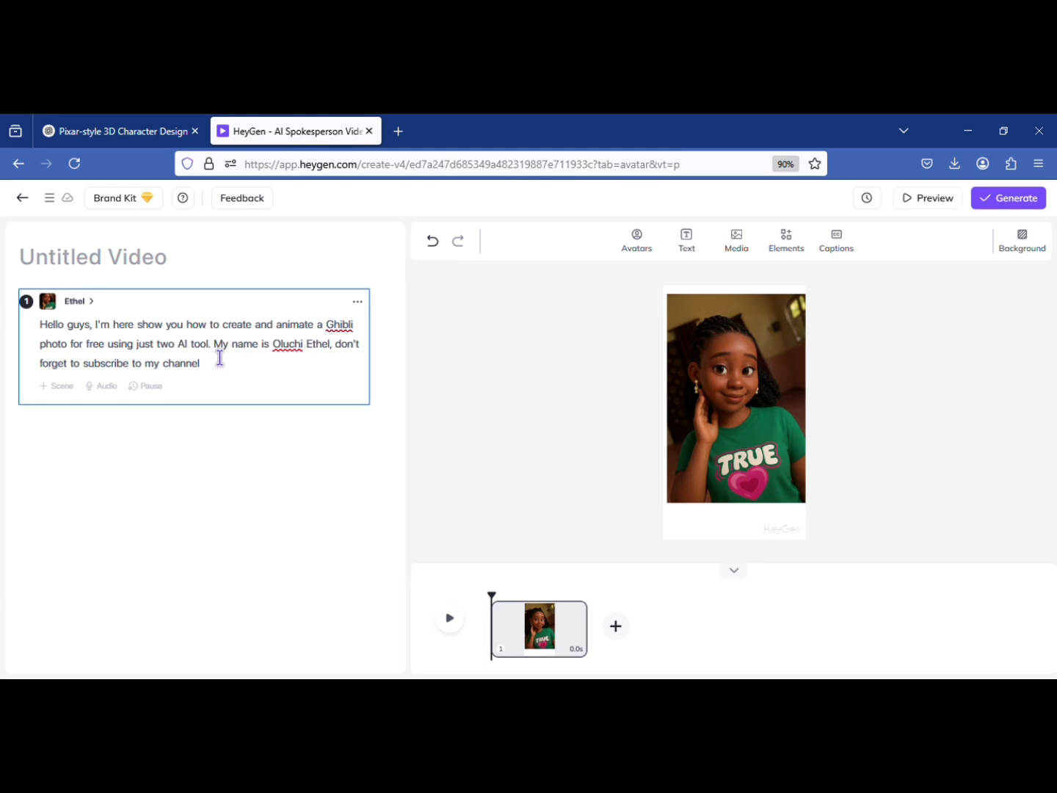
pyautogui.write('s')
pyautogui.click(228, 369)
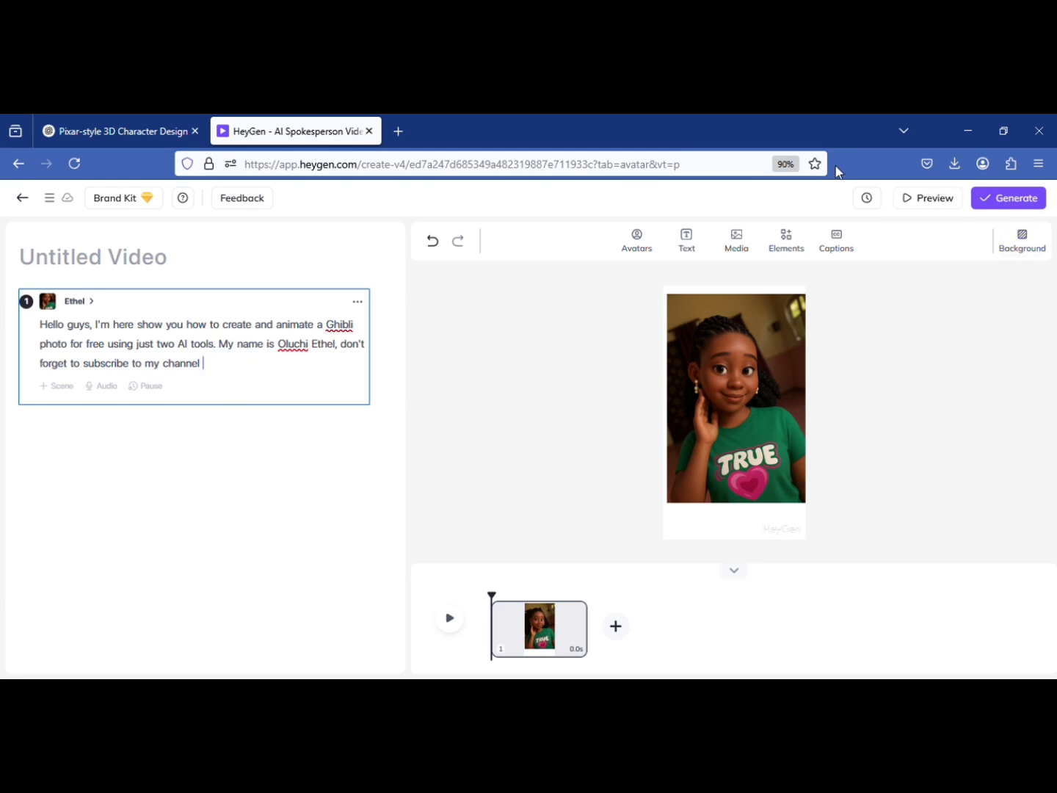
# Submit the video for generation with the filename "Ghibli animation", keeping 720p resolution, 25 fps and MP4 format
pyautogui.click(1044, 204)
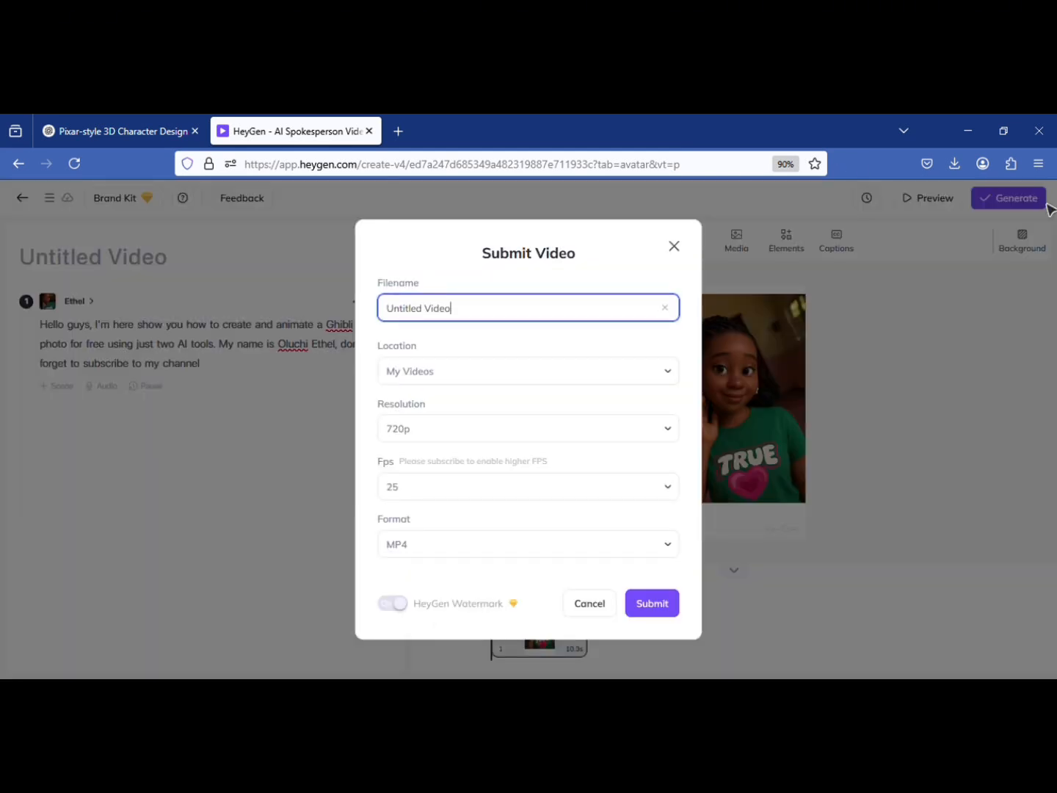
pyautogui.tripleClick(447, 310)
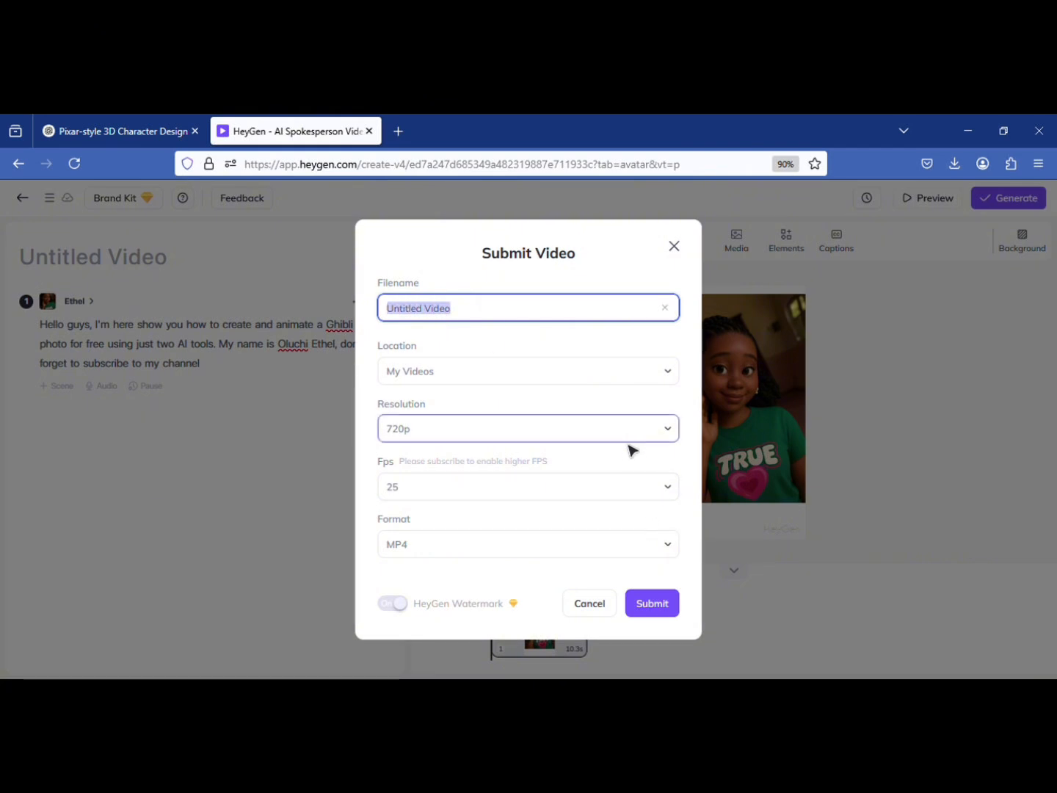
pyautogui.write('Ghib')
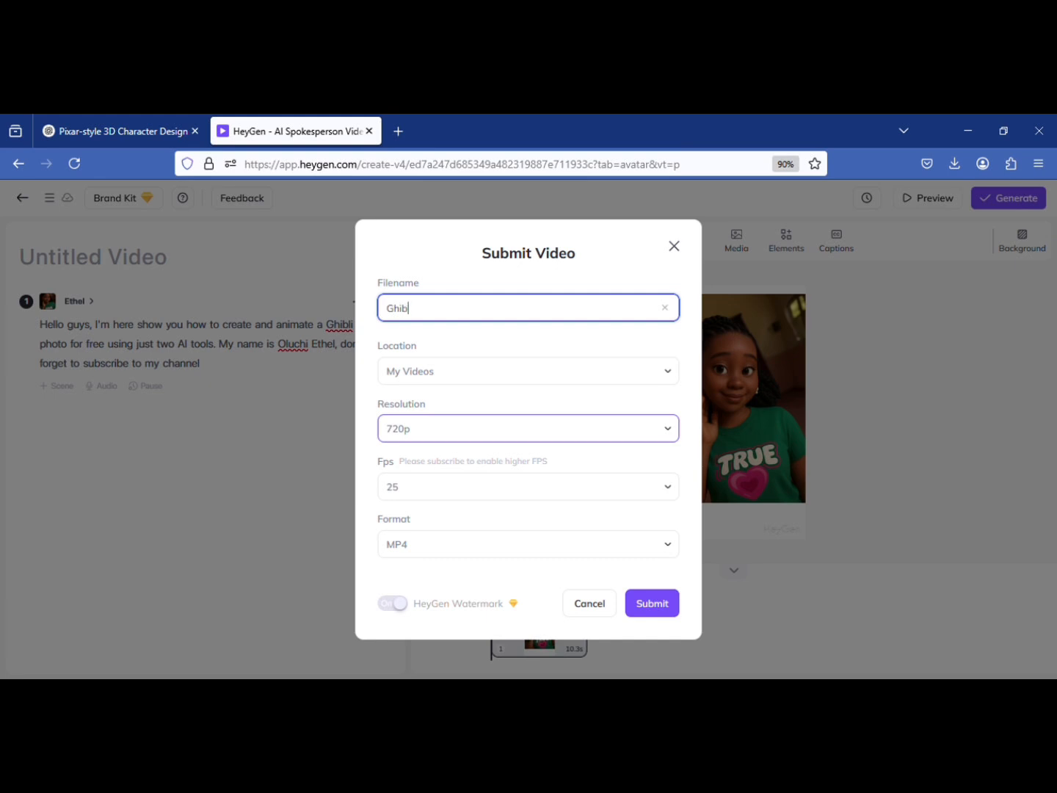
pyautogui.write('li animation')
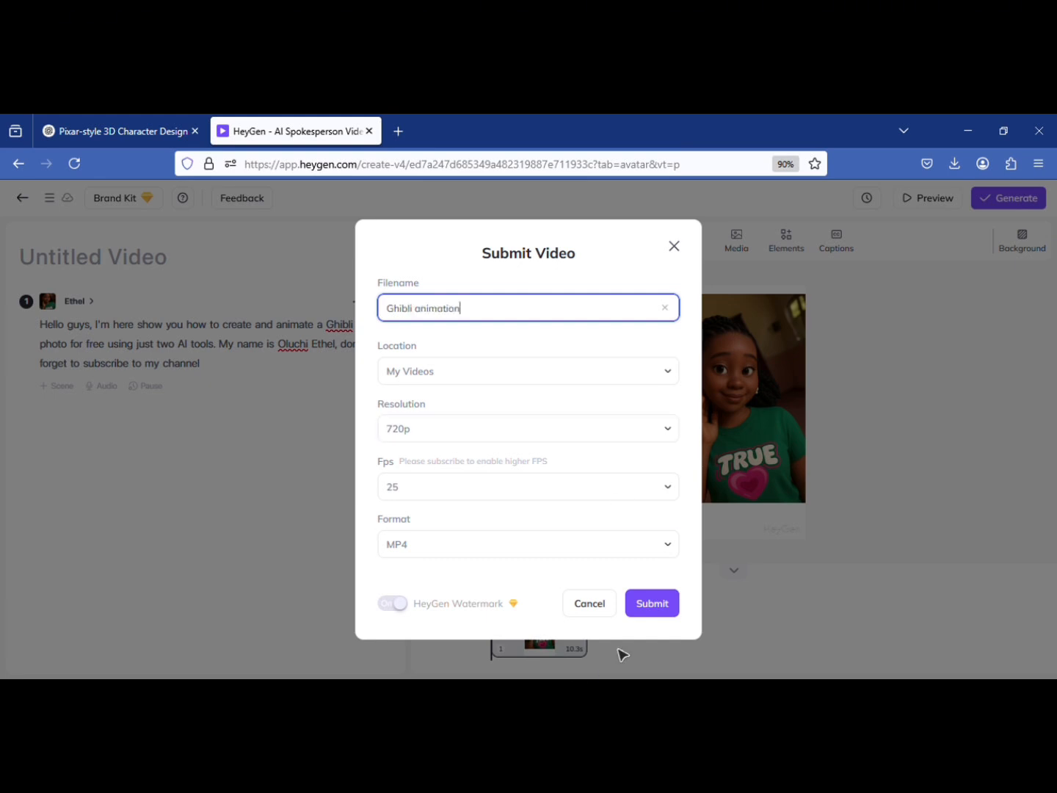
pyautogui.click(663, 619)
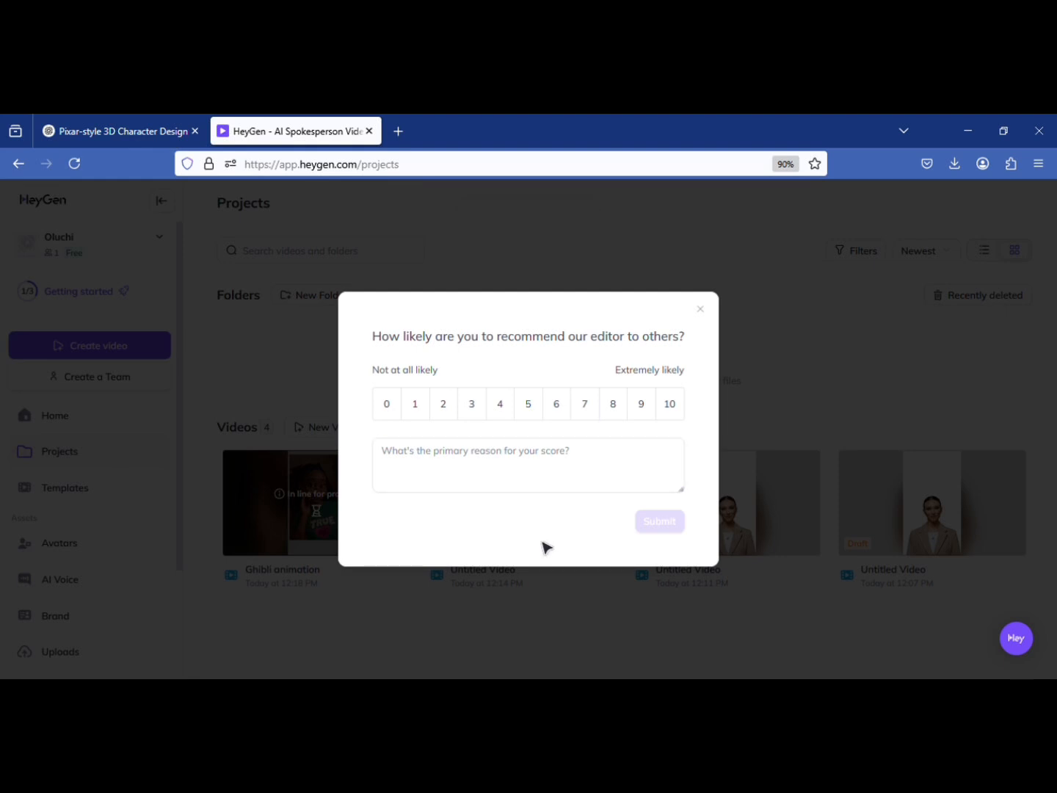
# Dismiss the recommendation survey and play the generated Ghibli animation video
pyautogui.click(702, 311)
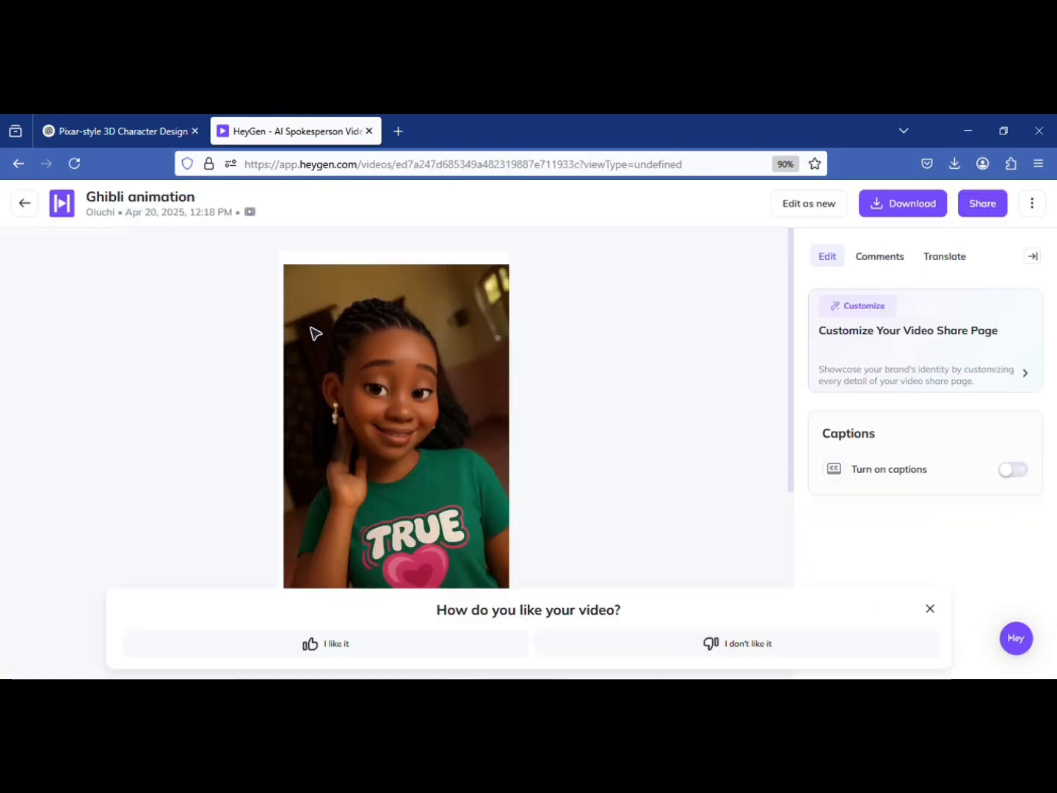
pyautogui.click(389, 443)
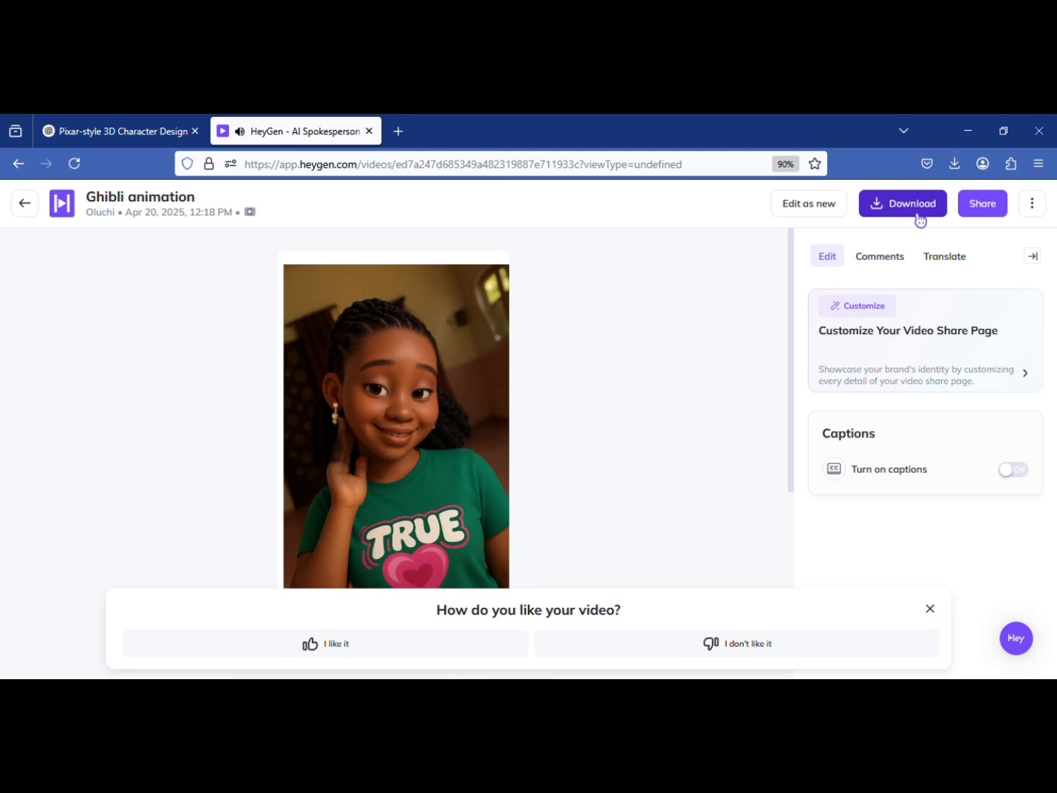
# Download the Ghibli animation video at 720P resolution
pyautogui.click(999, 219)
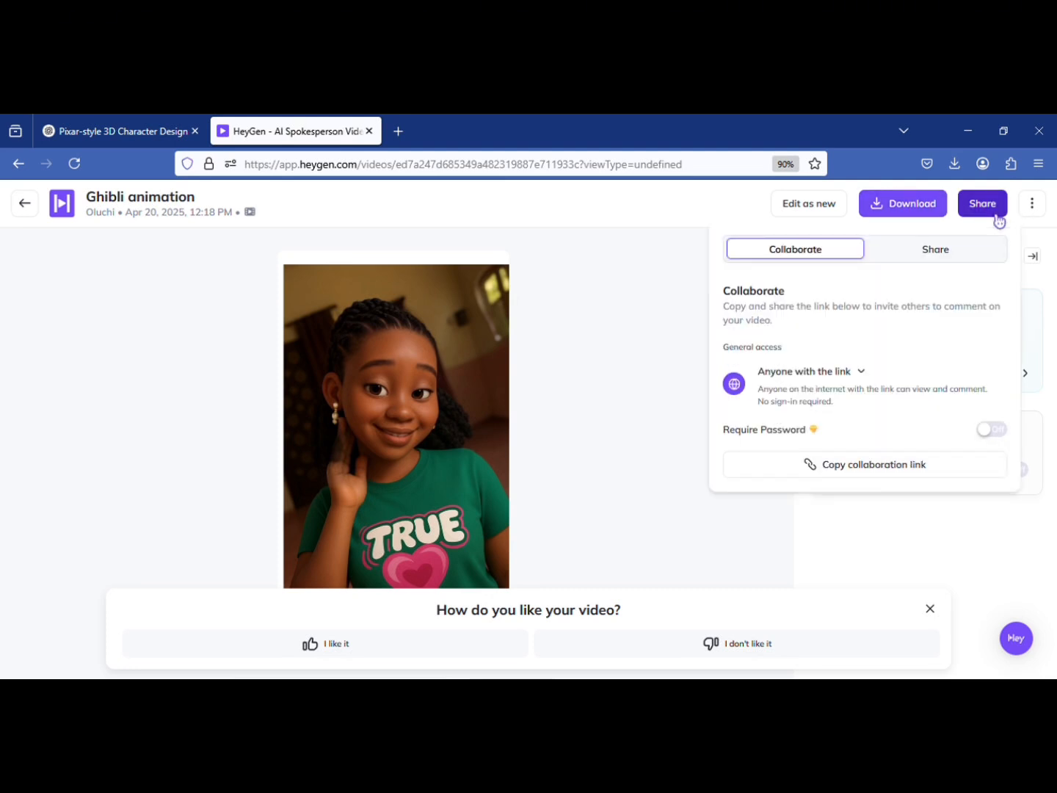
pyautogui.click(999, 220)
pyautogui.click(927, 223)
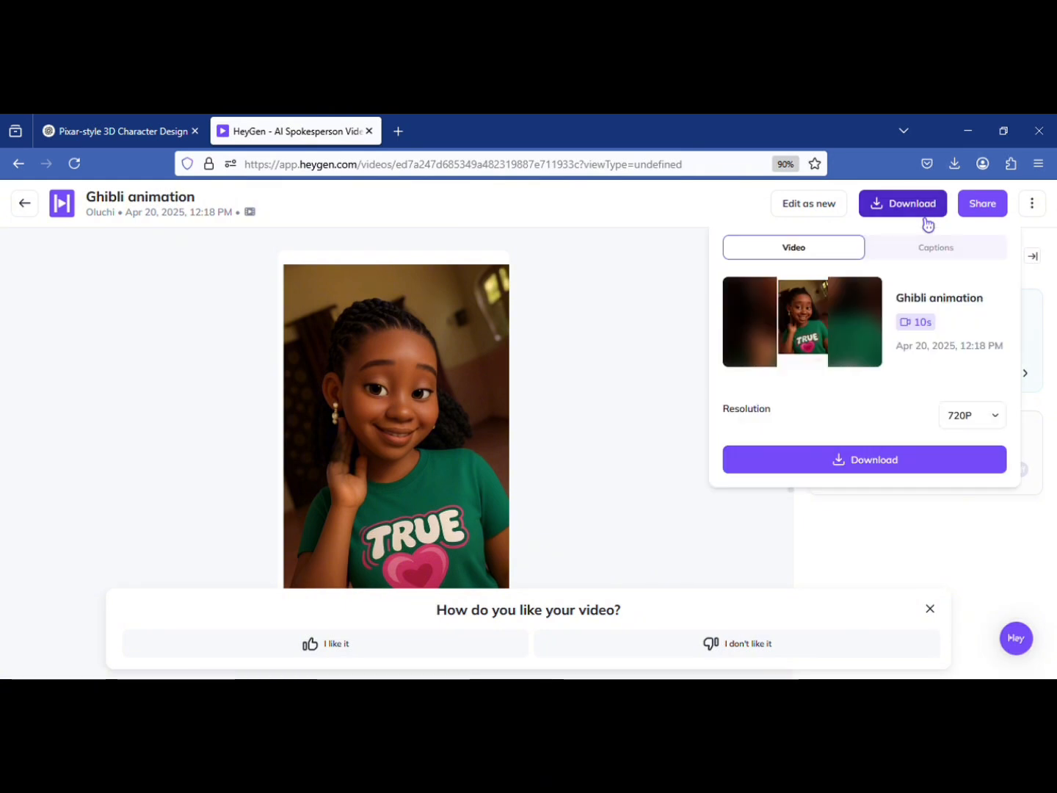
pyautogui.click(862, 460)
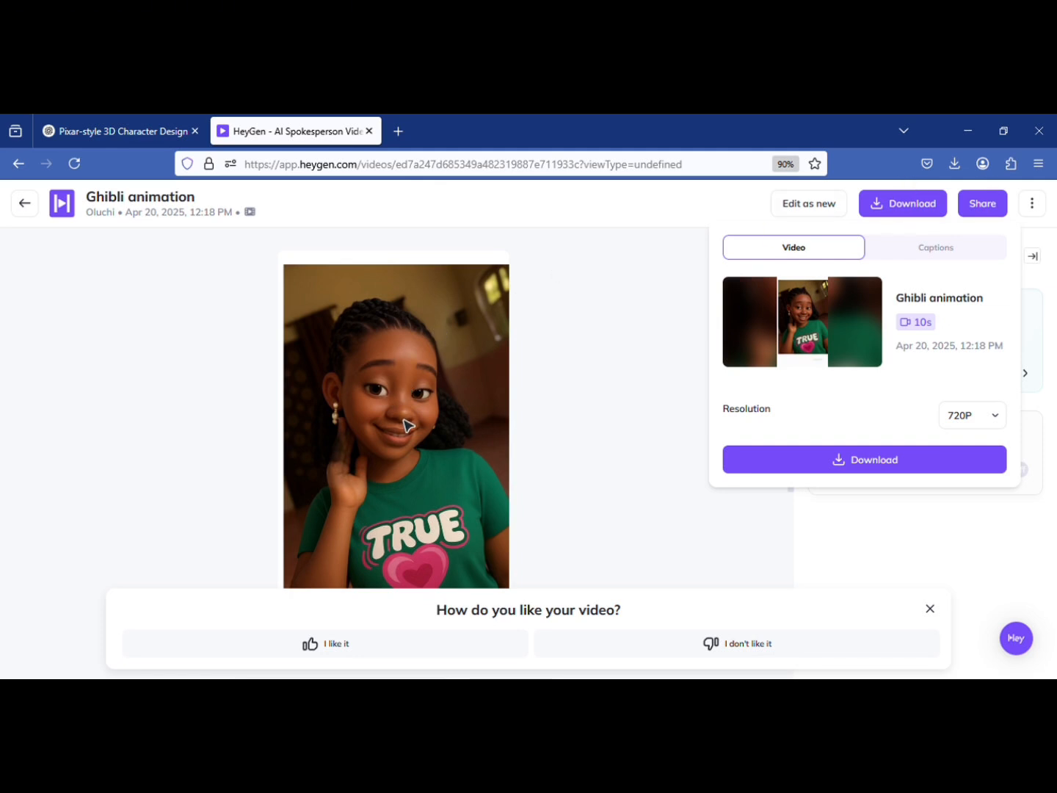
# Close the download options and replay the Ghibli animation video
pyautogui.click(545, 382)
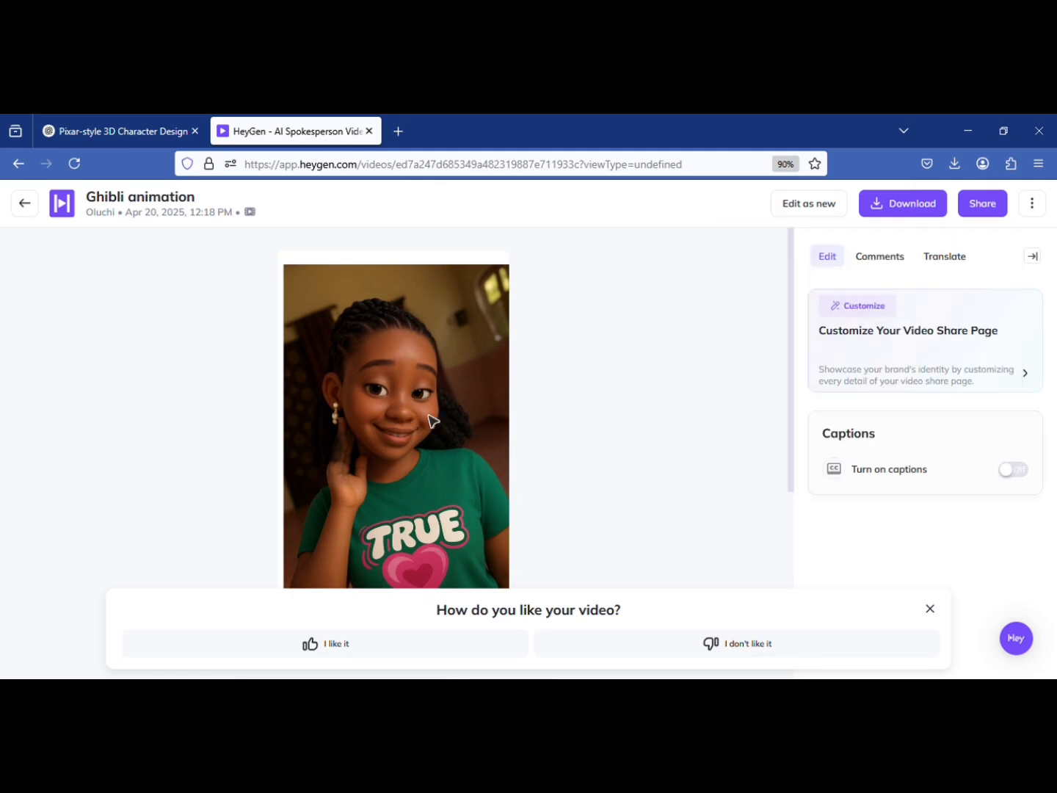
pyautogui.click(411, 445)
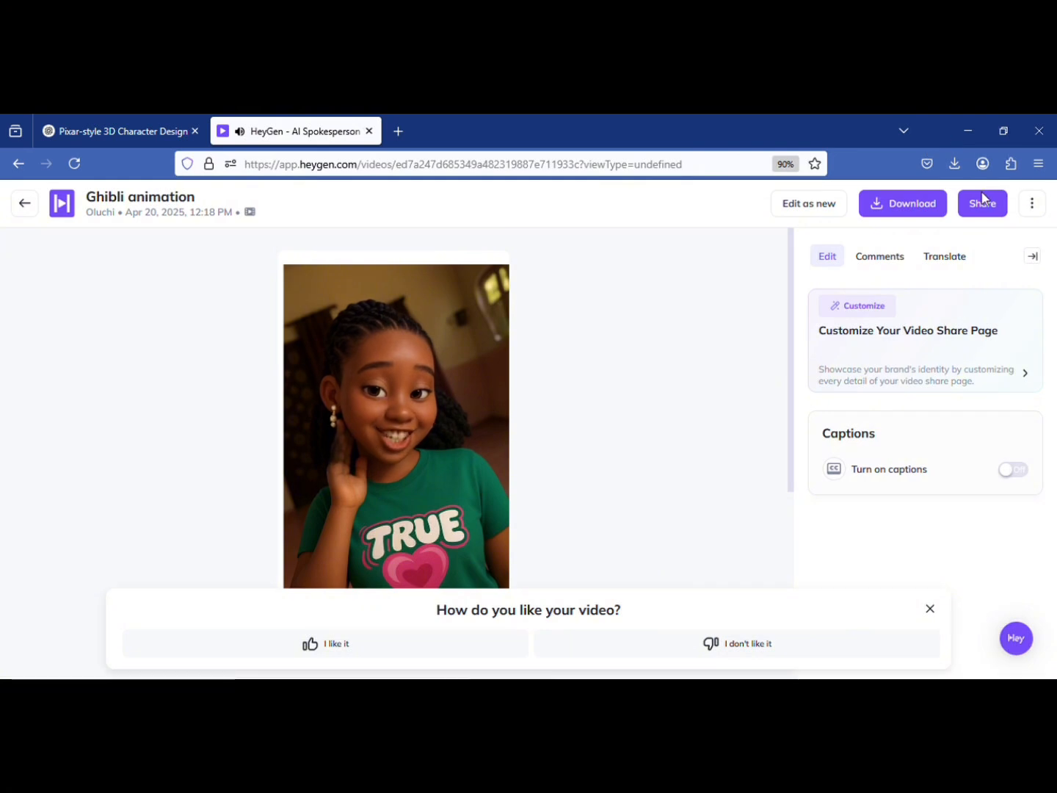